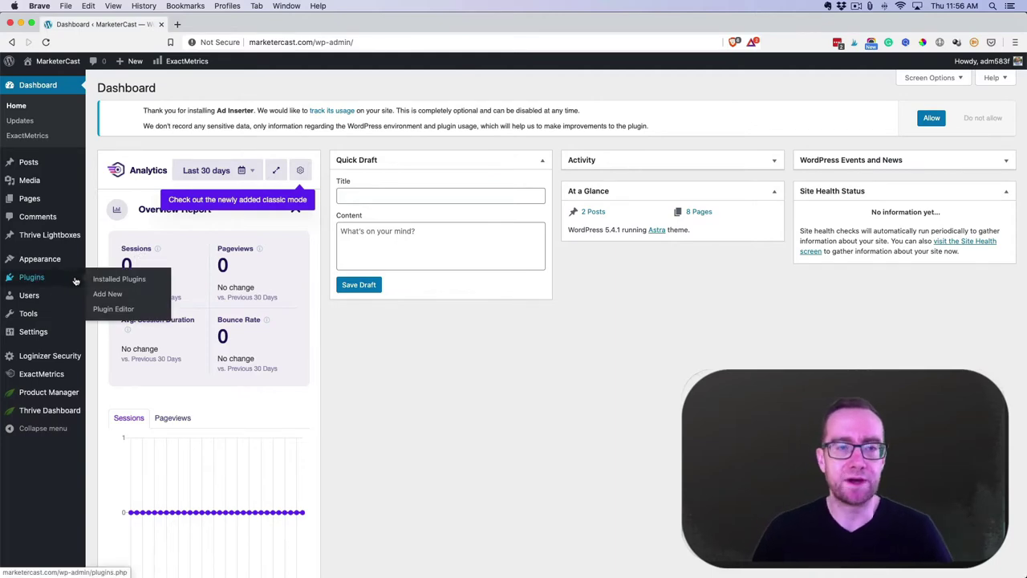
Open the Installed Plugins page from the Plugins menu
left_click(102, 280)
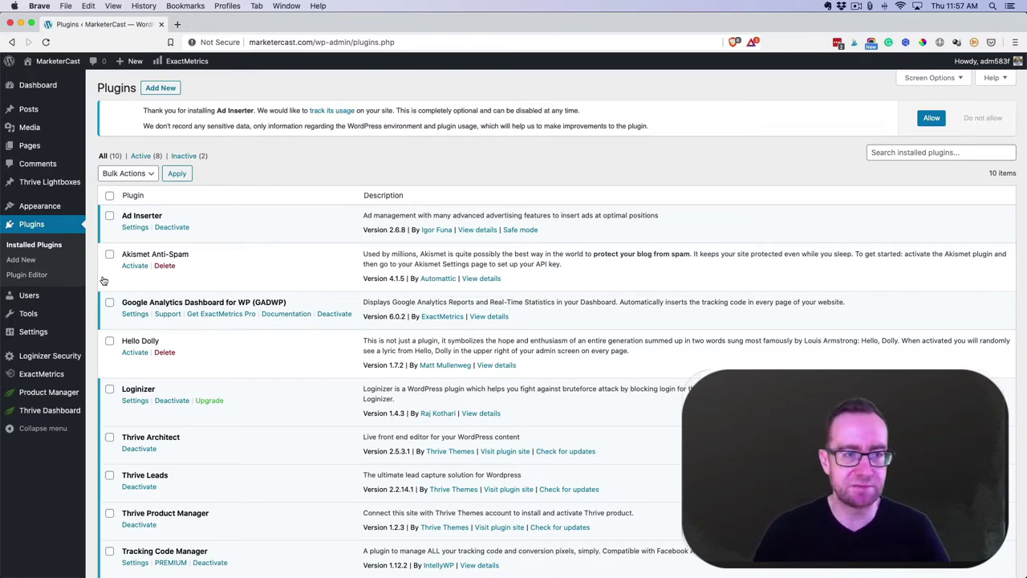
Search the plugin directory for 'wordfence', then install and activate Wordfence Security
left_click(163, 90)
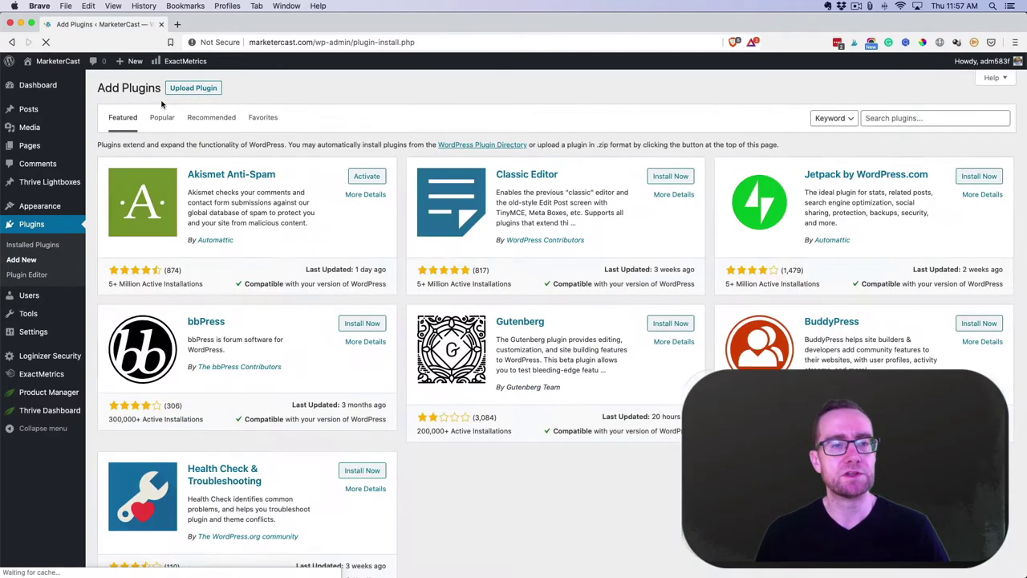
left_click(878, 164)
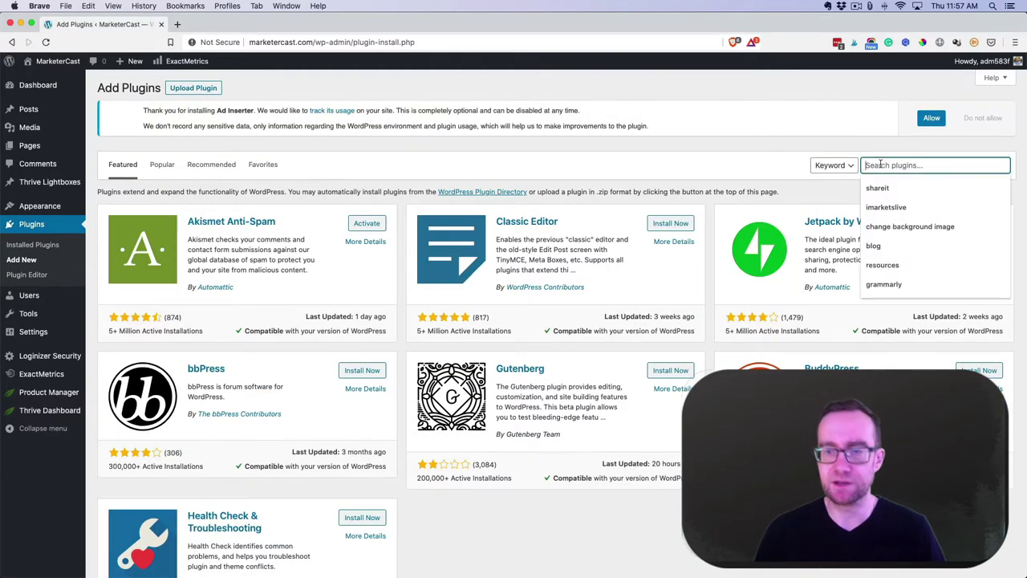
type("wordf")
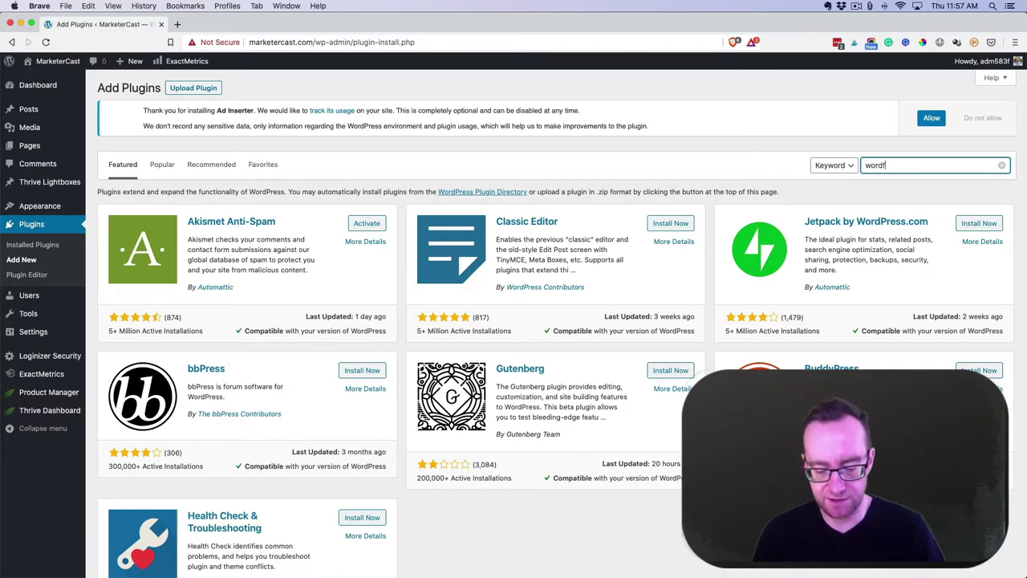
type("ence")
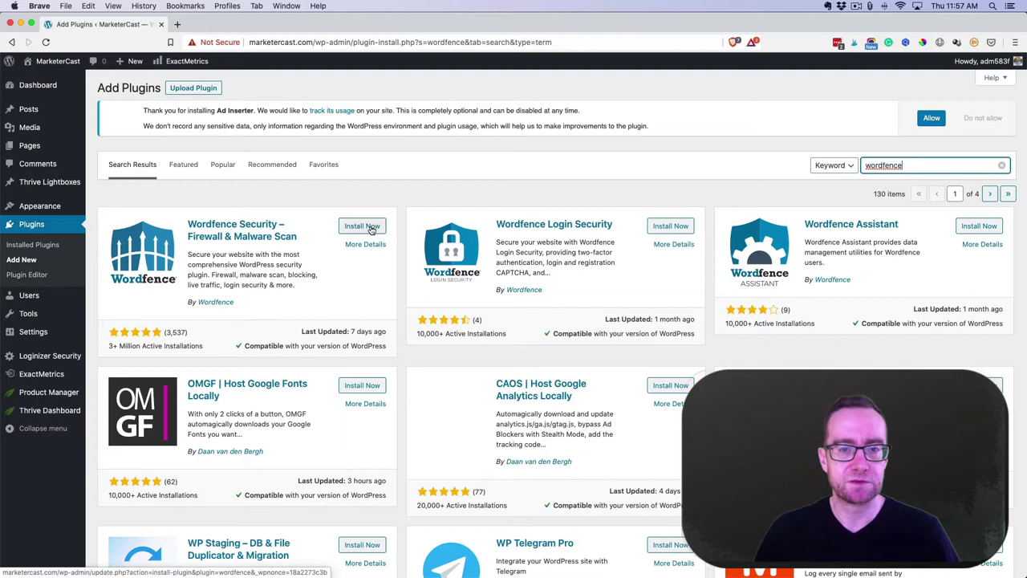
left_click(362, 227)
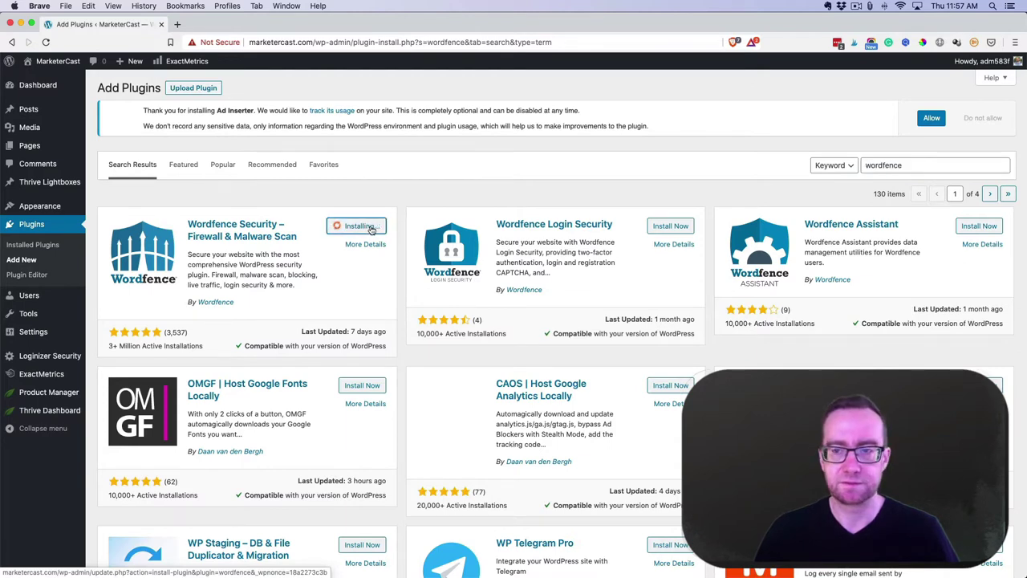
left_click(372, 229)
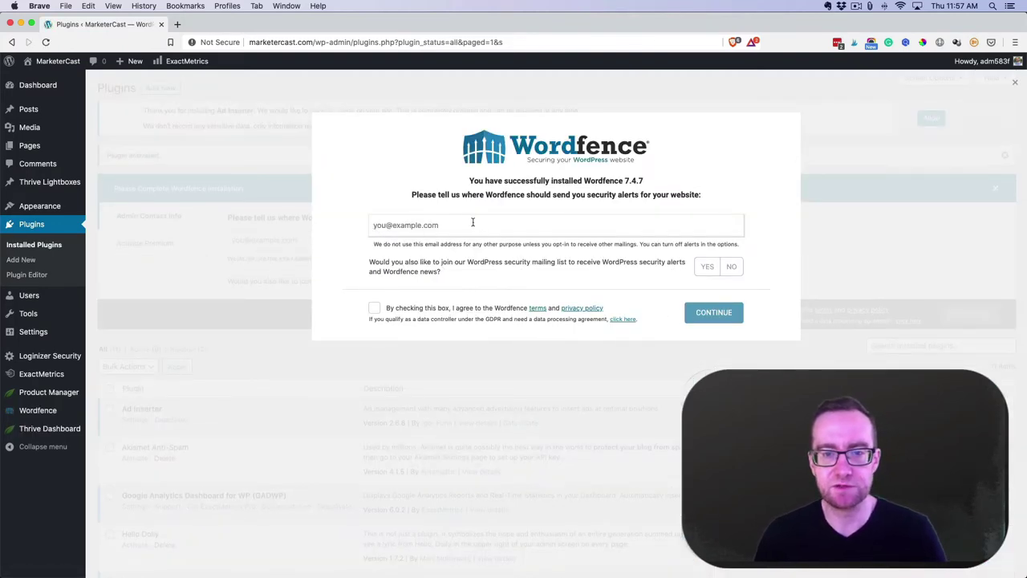
Complete Wordfence setup with the alert e-mail address, declining the mailing list and premium licence
left_click(472, 221)
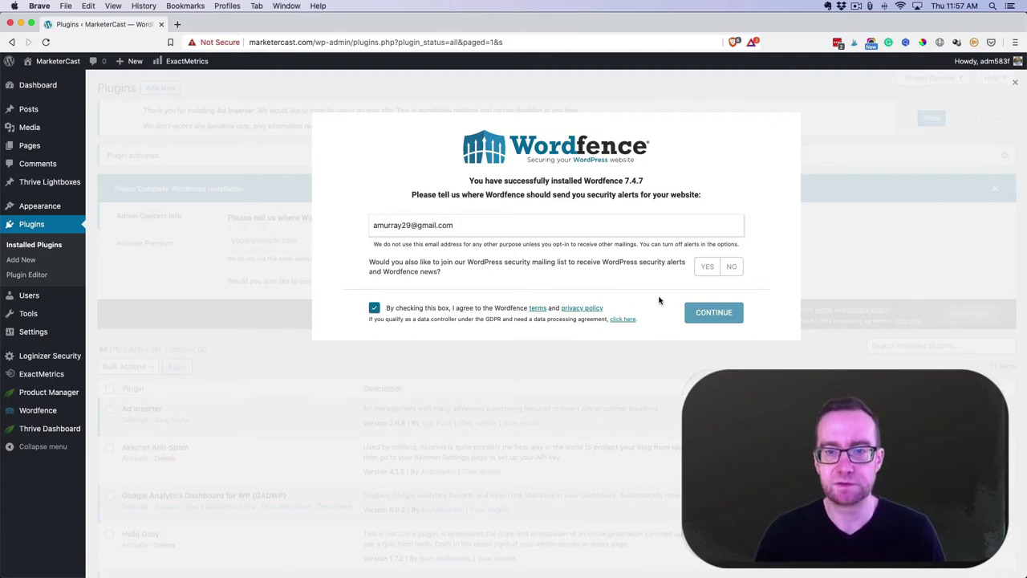
left_click(738, 269)
left_click(711, 313)
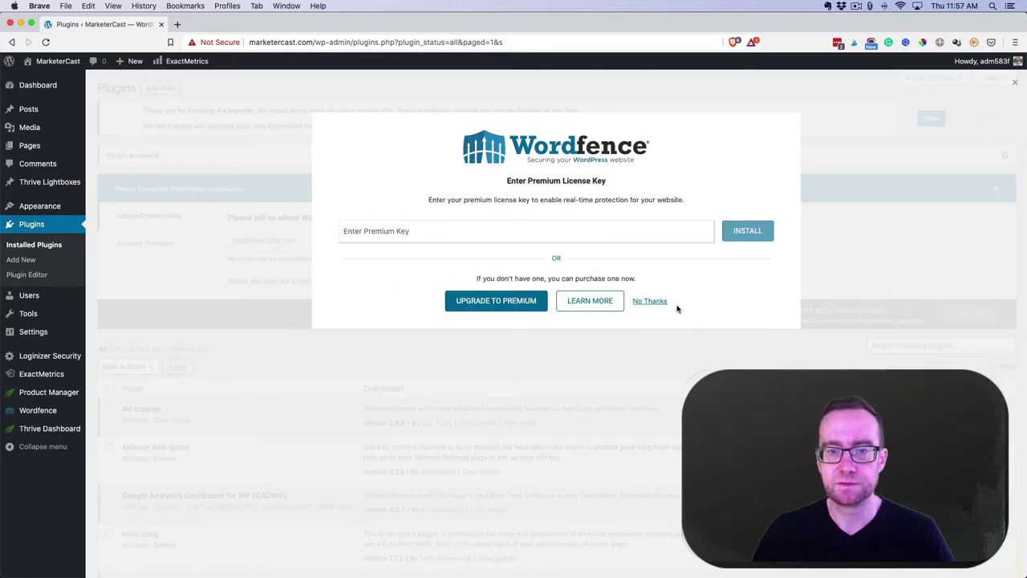
left_click(652, 301)
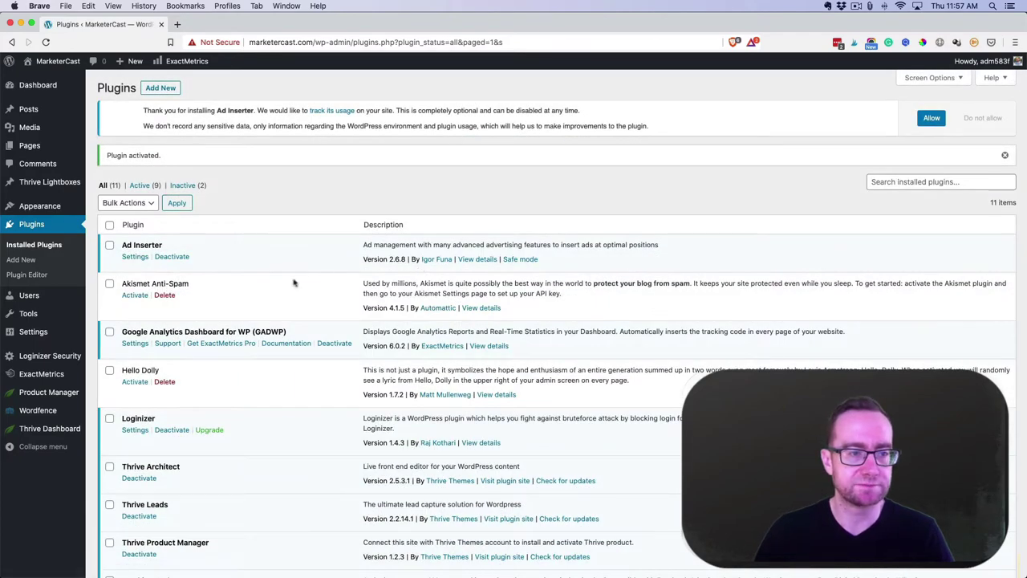
mouse_move(40, 410)
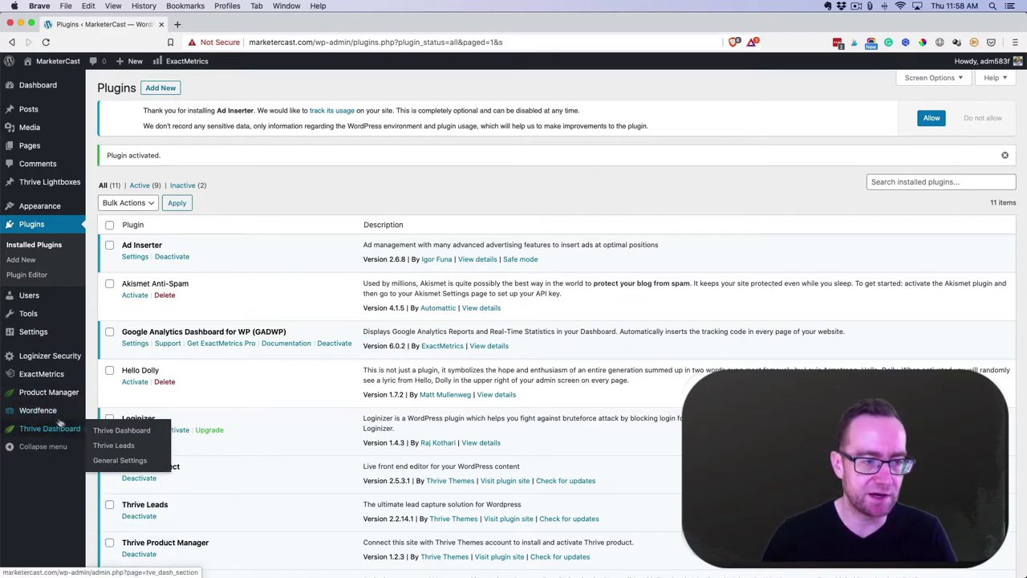
Optimize the Wordfence firewall after saving a .htaccess backup to Downloads
left_click(124, 489)
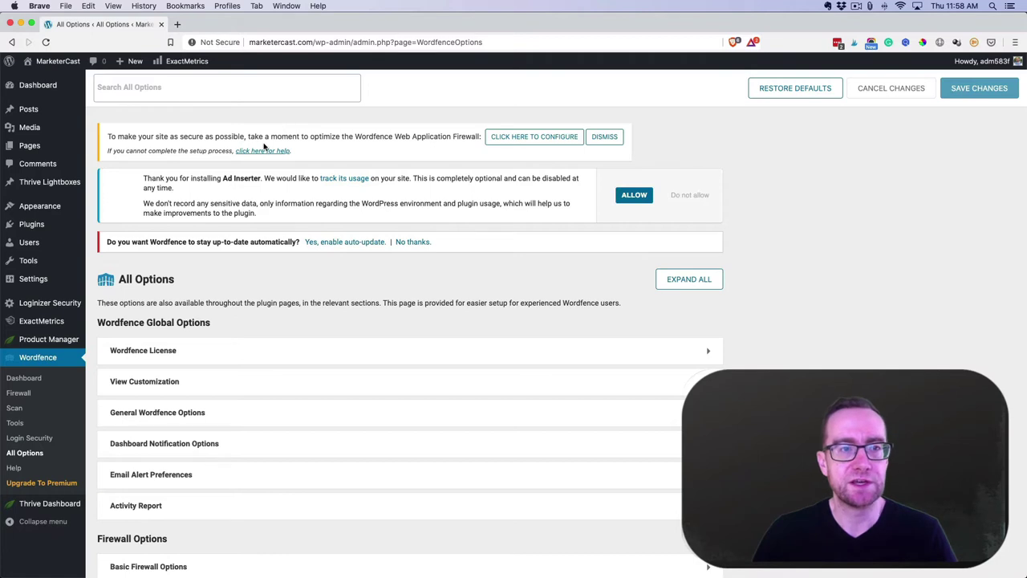
left_click(528, 140)
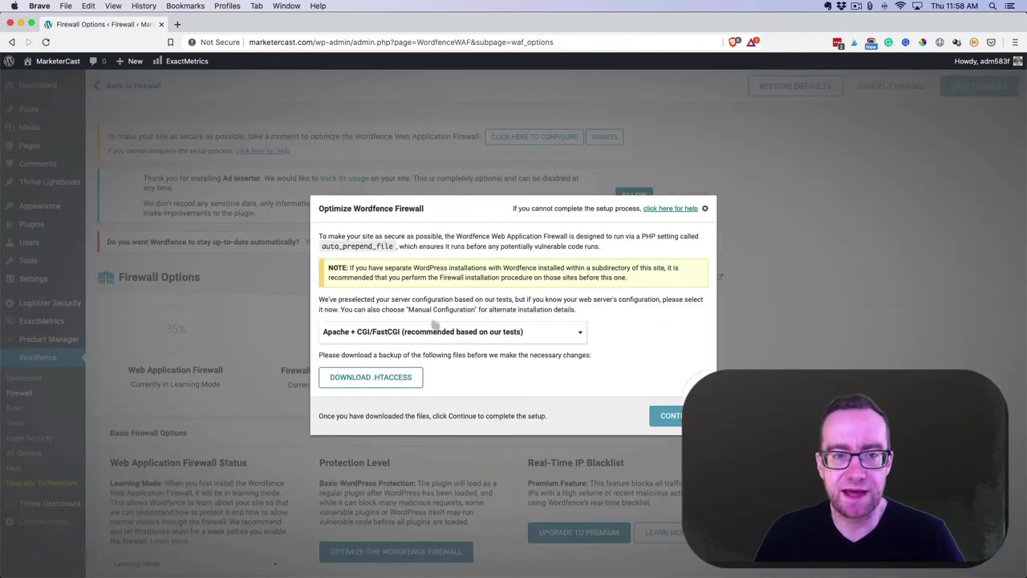
left_click(383, 379)
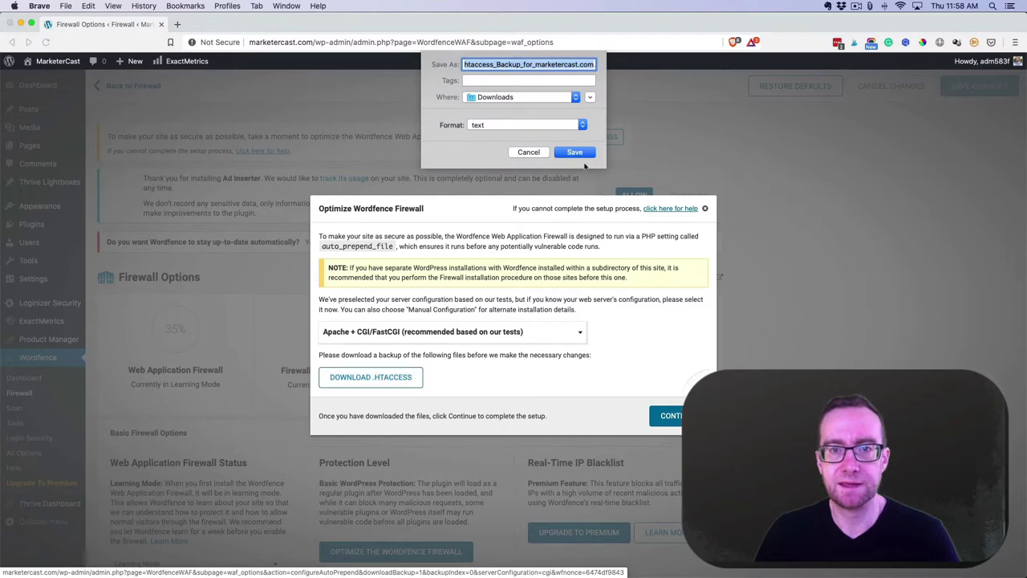
left_click(575, 152)
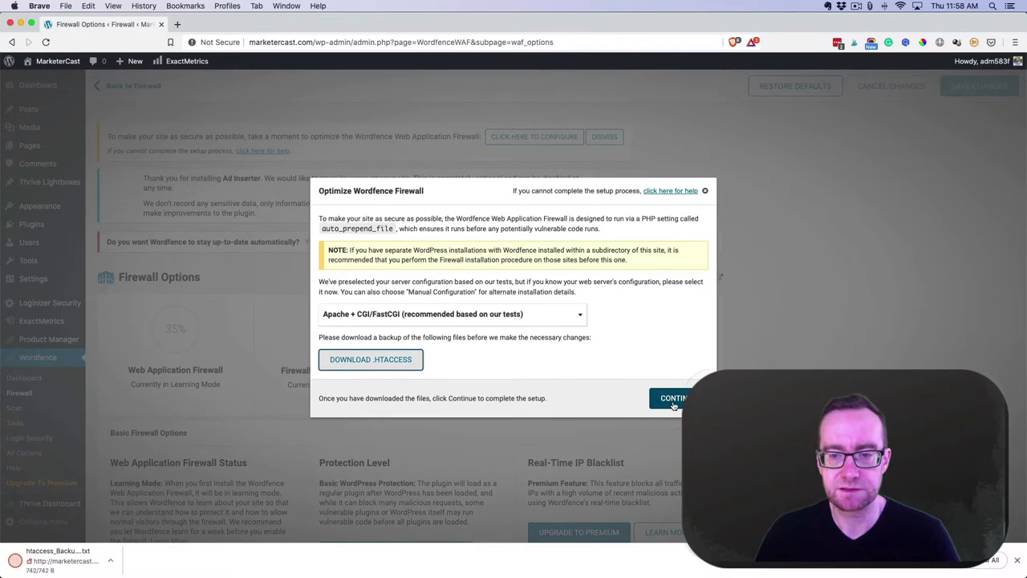
left_click(674, 402)
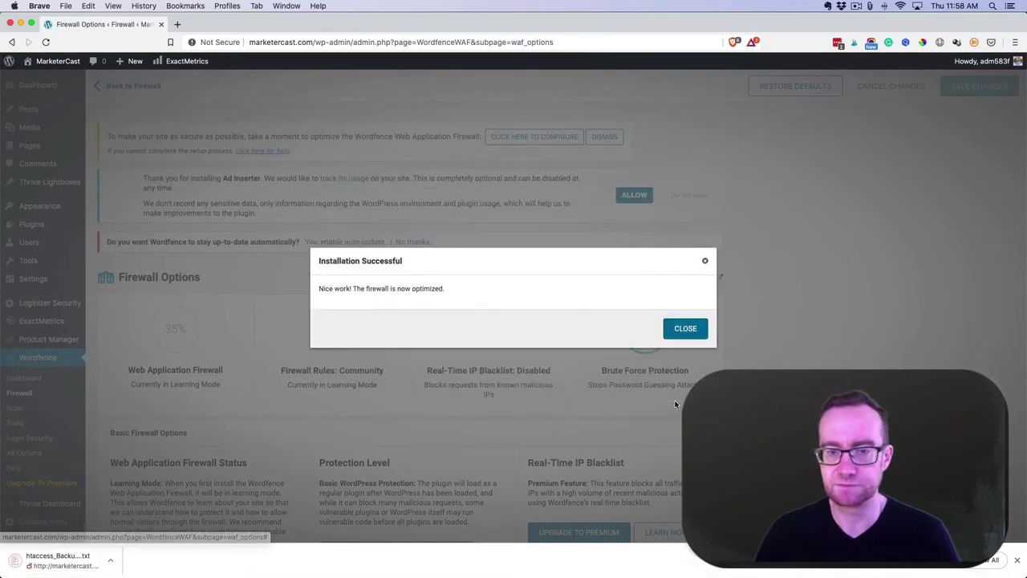
left_click(680, 330)
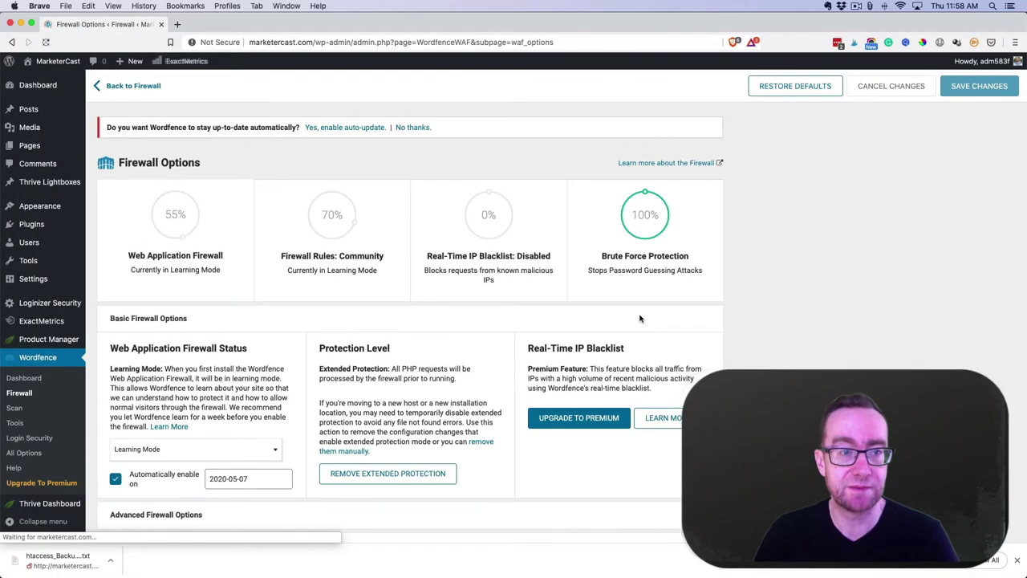
Allow Ad Inserter usage tracking and enable Wordfence automatic updates
left_click(634, 149)
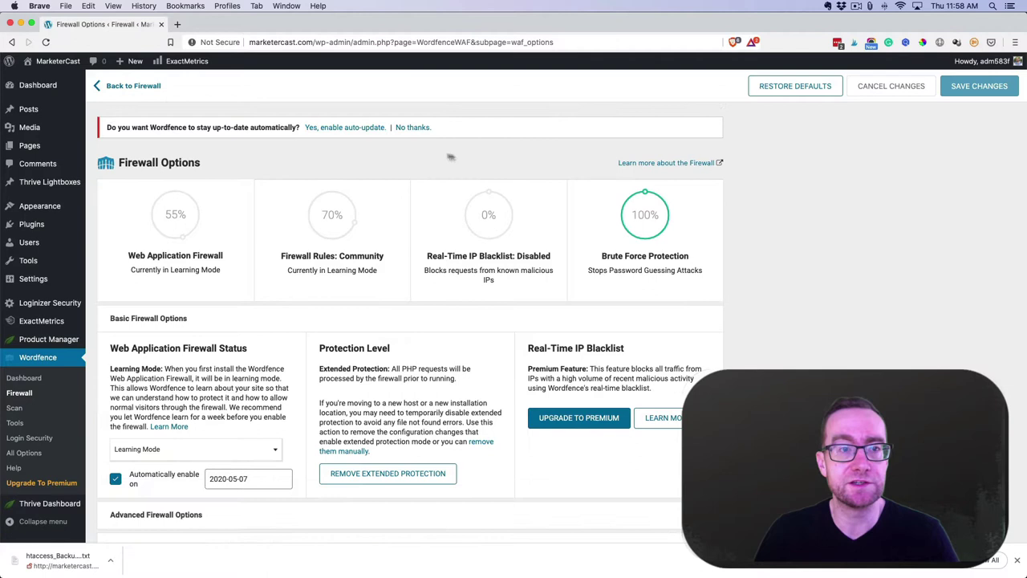
left_click(351, 127)
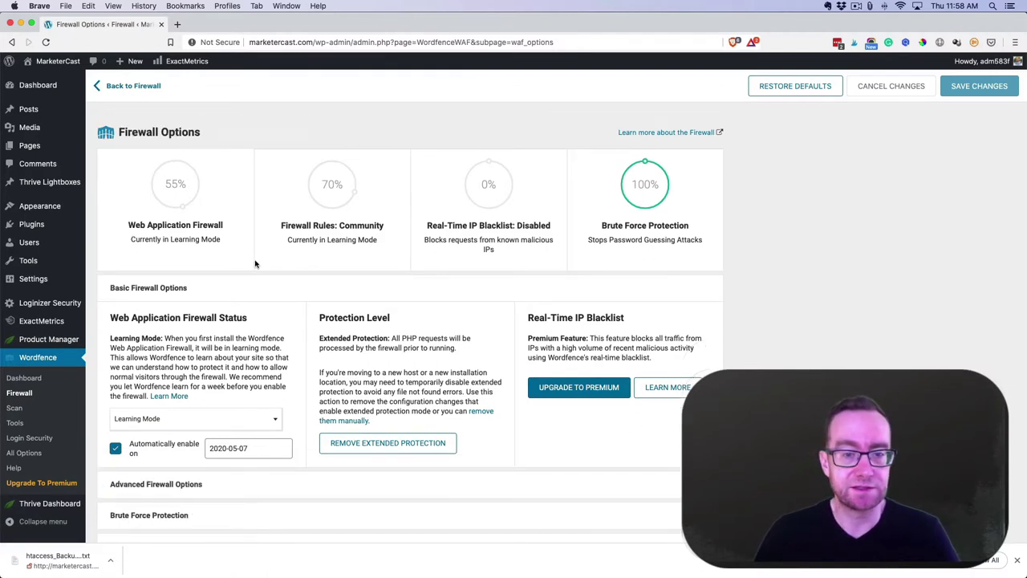
scroll(229, 421, "down", 1)
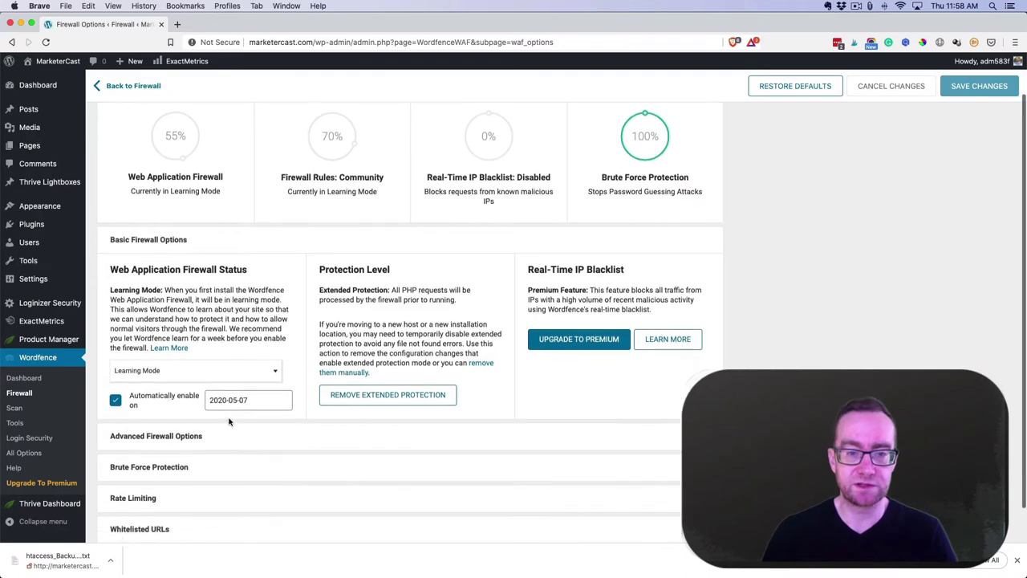
scroll(264, 422, "up", 2)
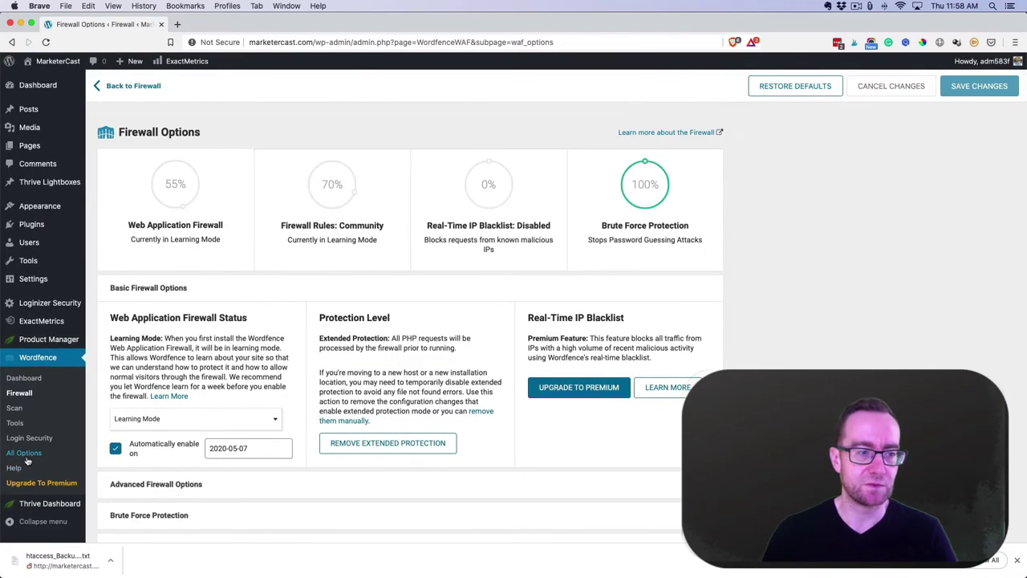
Expand all Wordfence options and enable Hide WordPress version and Disable Code Execution for Uploads
left_click(26, 459)
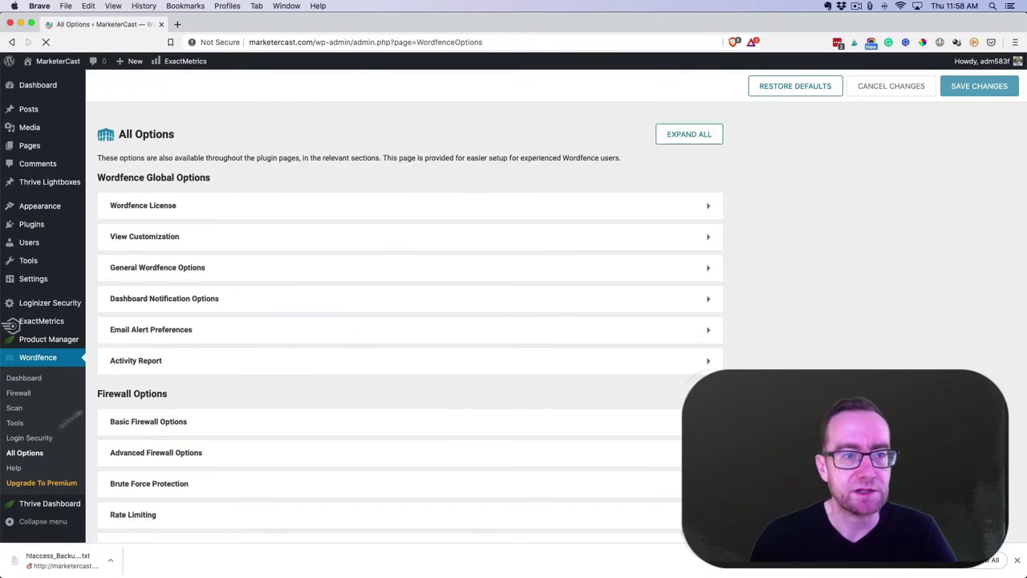
left_click(684, 135)
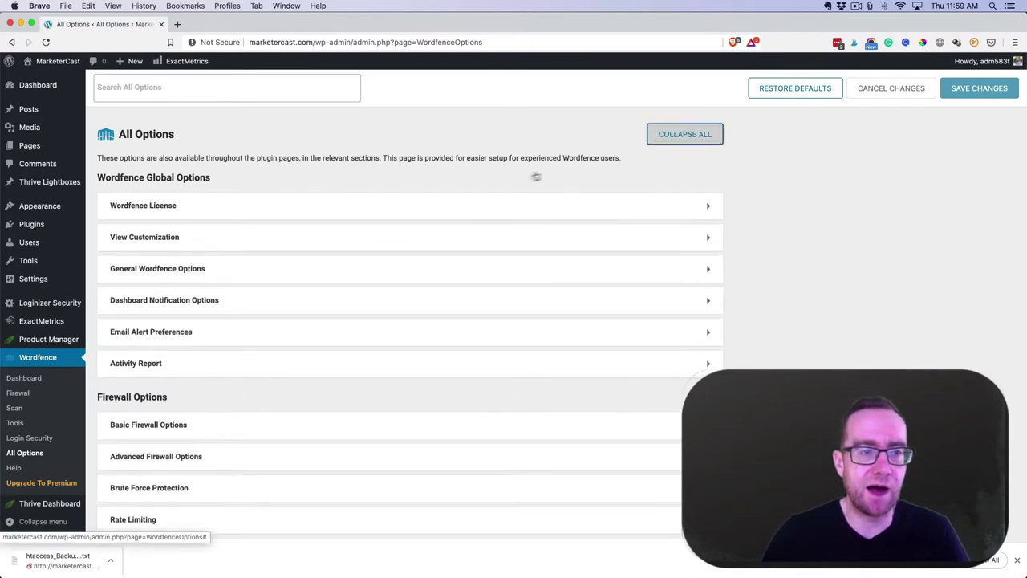
scroll(470, 195, "down", 5)
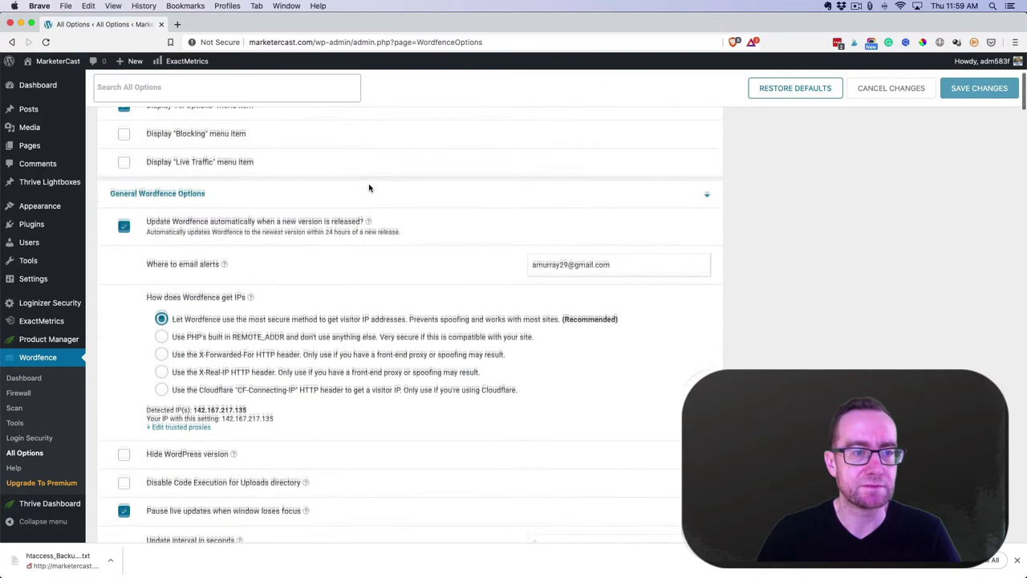
scroll(369, 188, "down", 2)
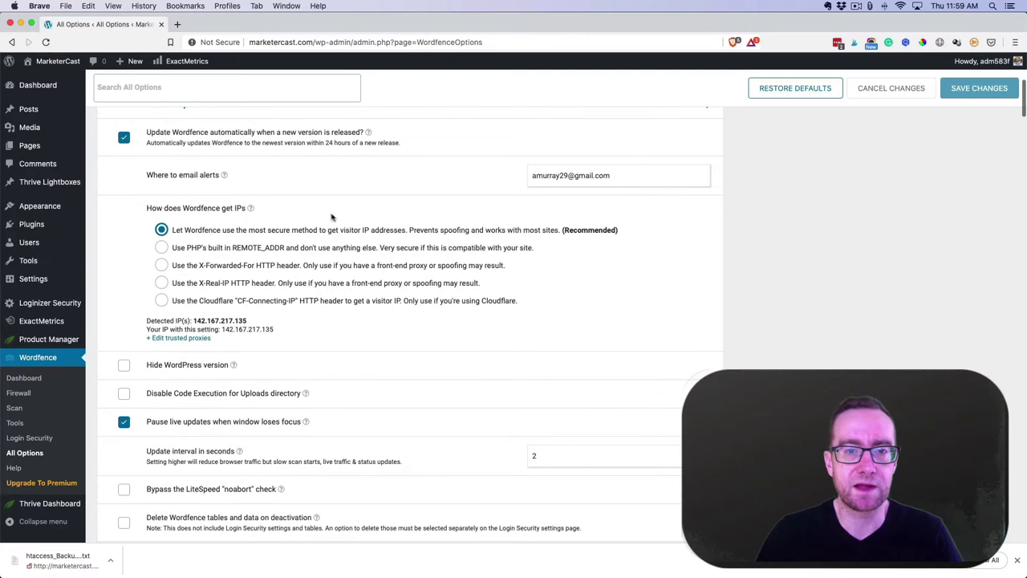
scroll(462, 221, "down", 4)
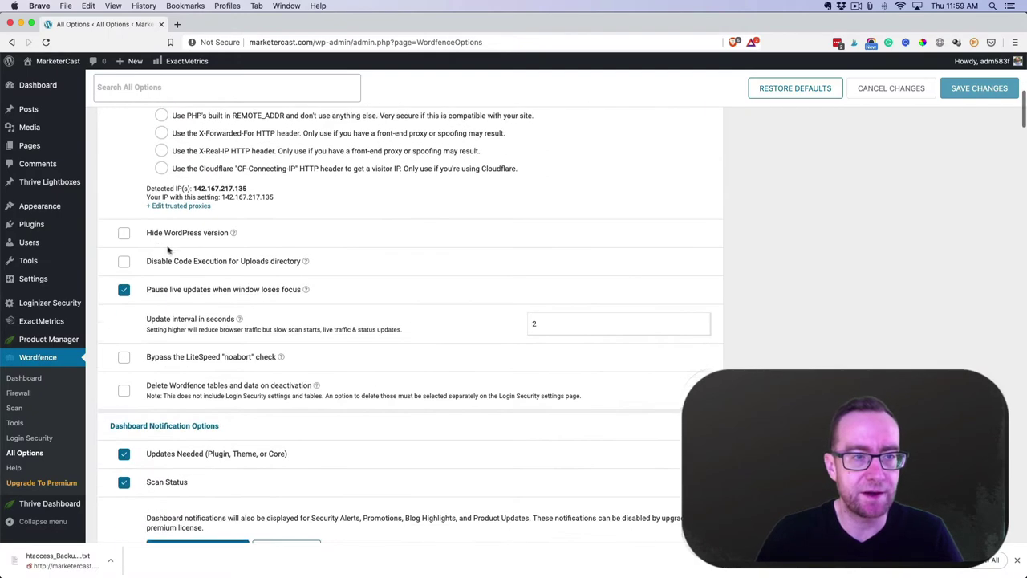
left_click(123, 232)
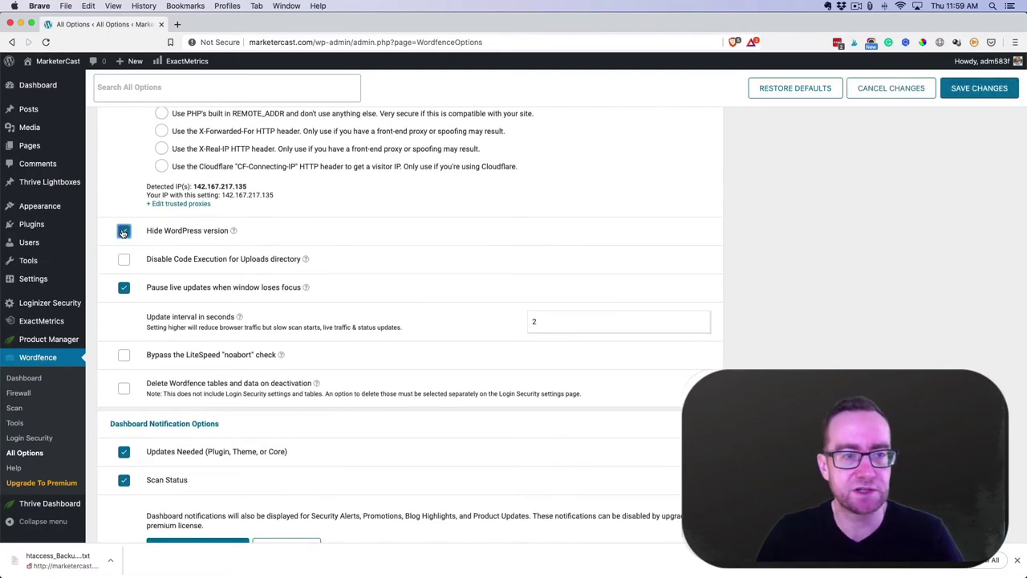
left_click(124, 261)
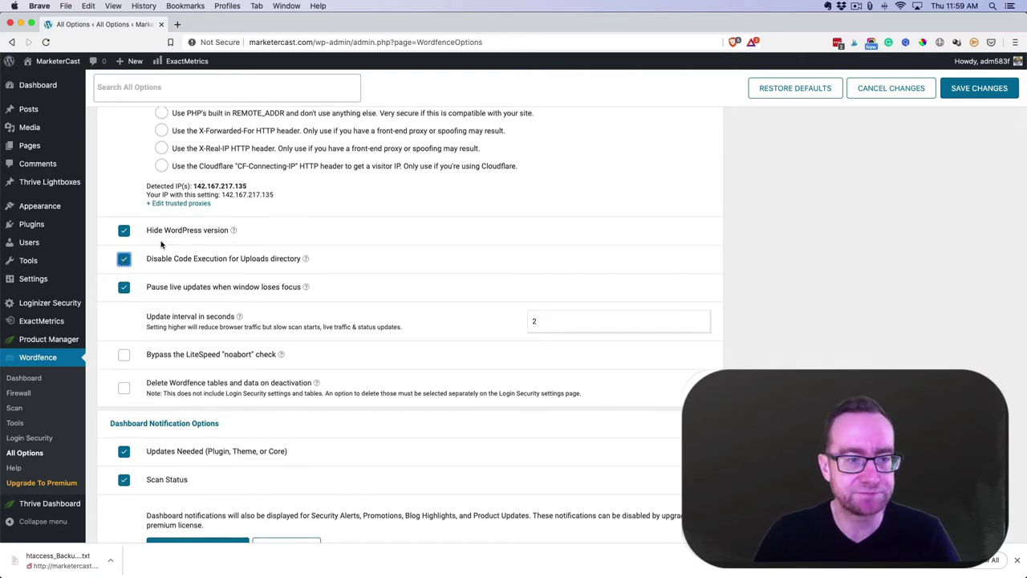
Turn off the deactivation, firewall-off, scan-result and IP-blocked email alerts
scroll(149, 255, "down", 10)
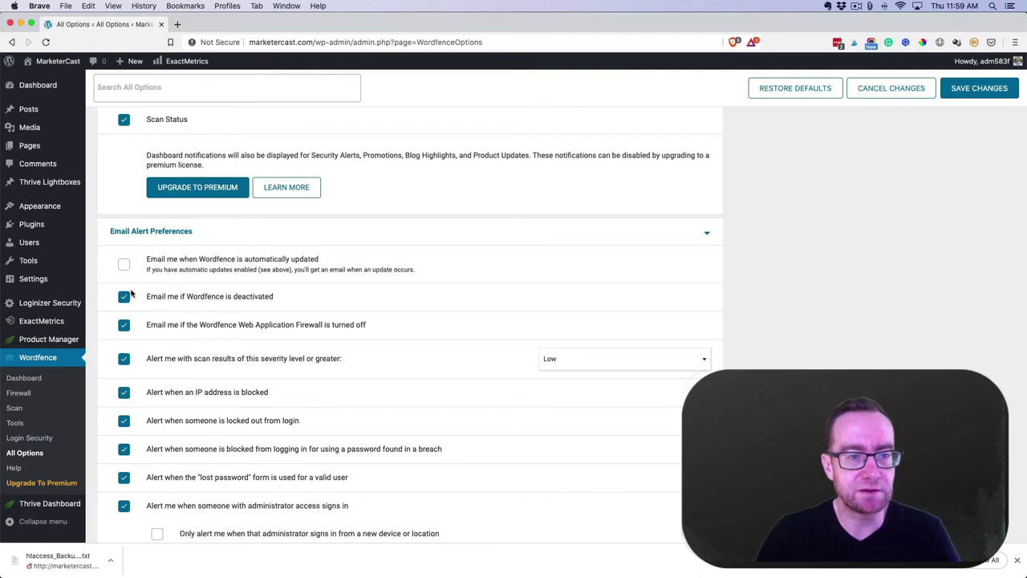
scroll(124, 301, "up", 1)
left_click(123, 304)
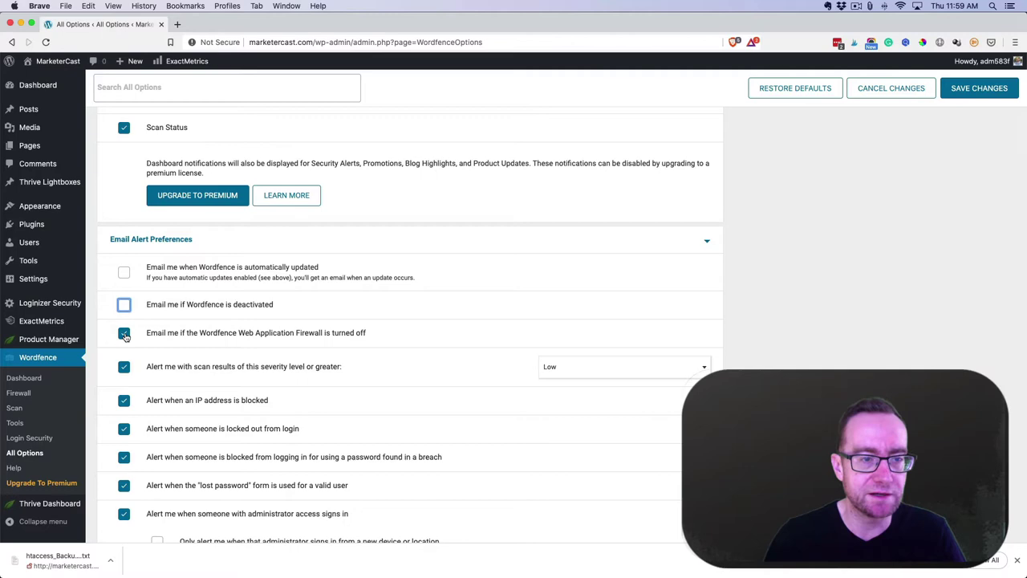
left_click(124, 333)
left_click(124, 366)
left_click(124, 399)
Turn off lockout, breached-password and lost-password alerts; alert admin sign-ins only from new devices
scroll(124, 361, "down", 3)
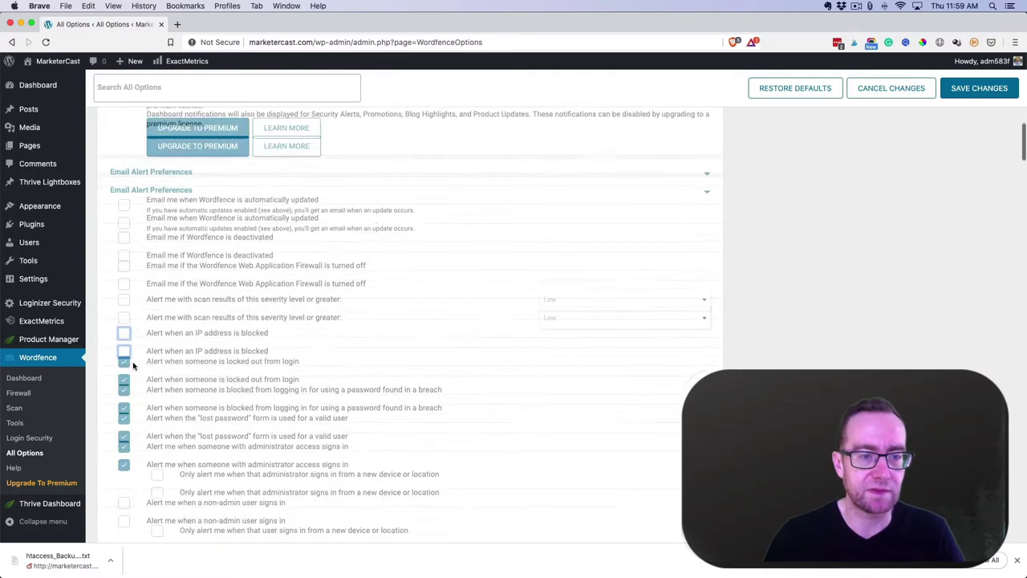
left_click(124, 285)
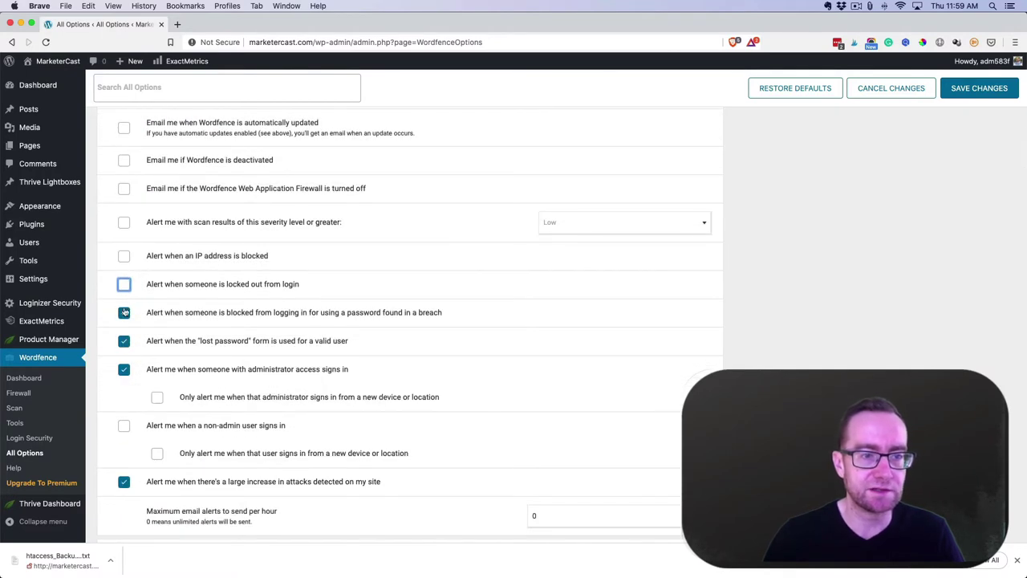
left_click(124, 313)
left_click(123, 341)
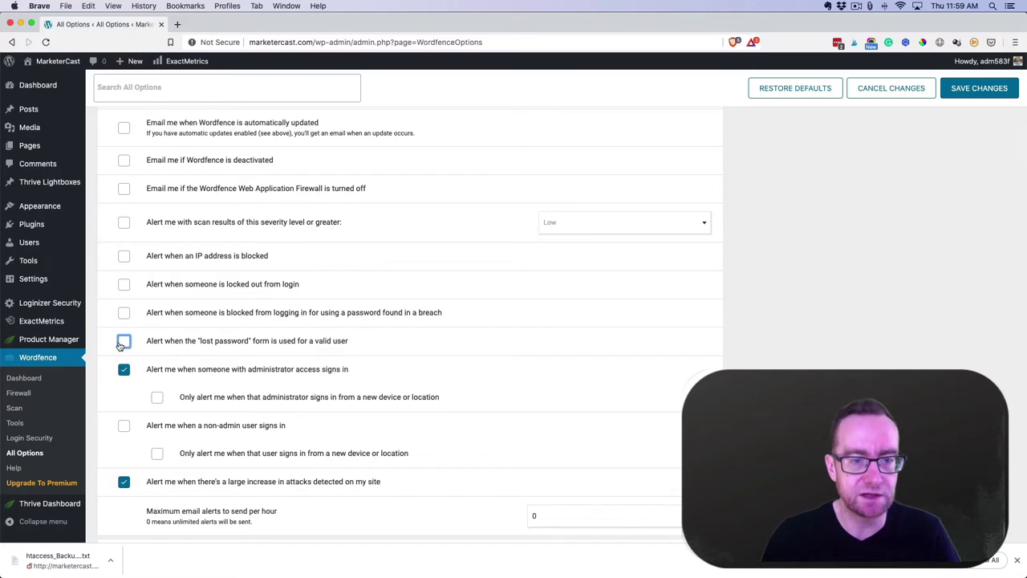
left_click(157, 396)
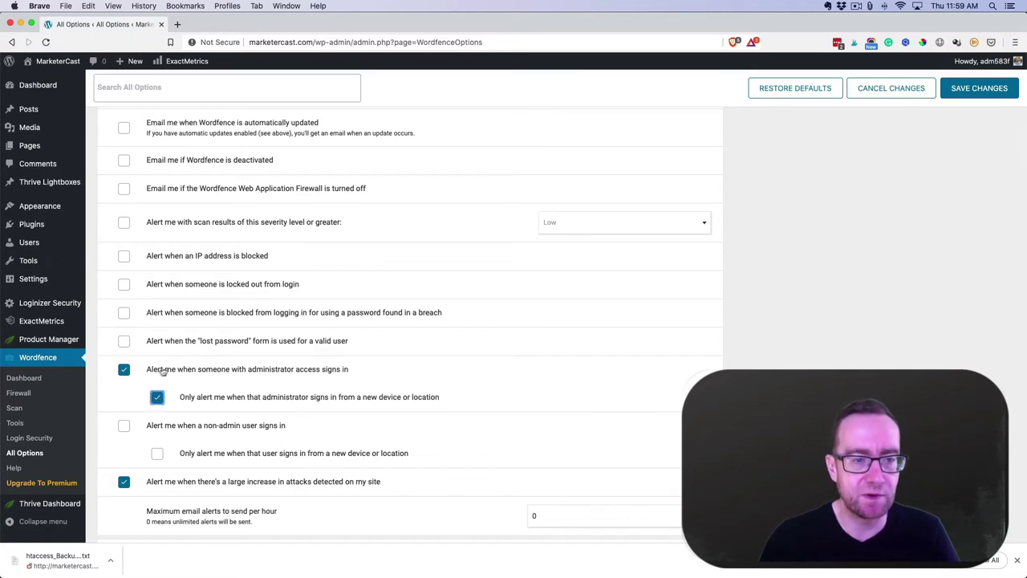
scroll(162, 370, "down", 5)
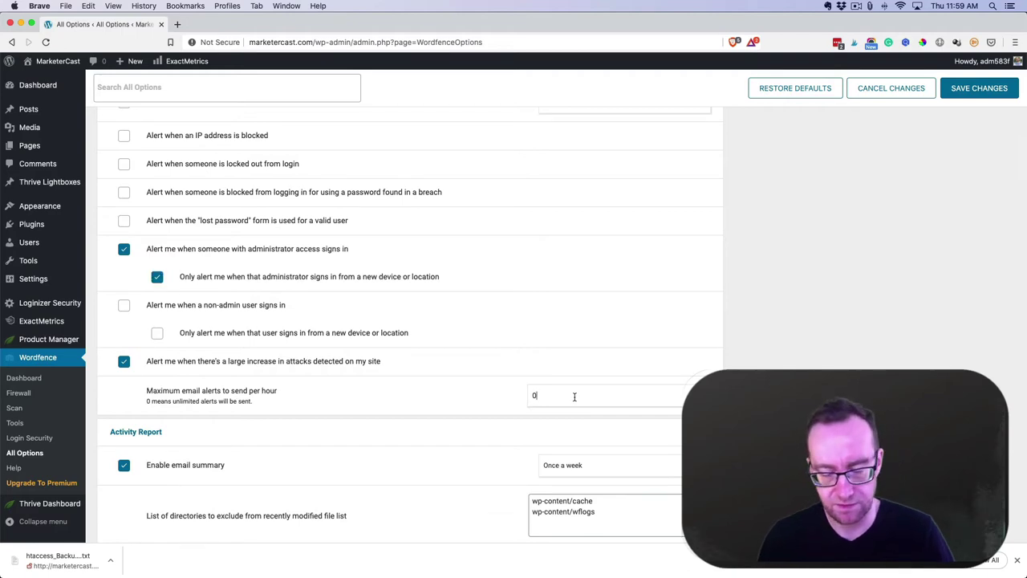
Set the Wordfence activity report email summary to Once a month
scroll(455, 349, "down", 5)
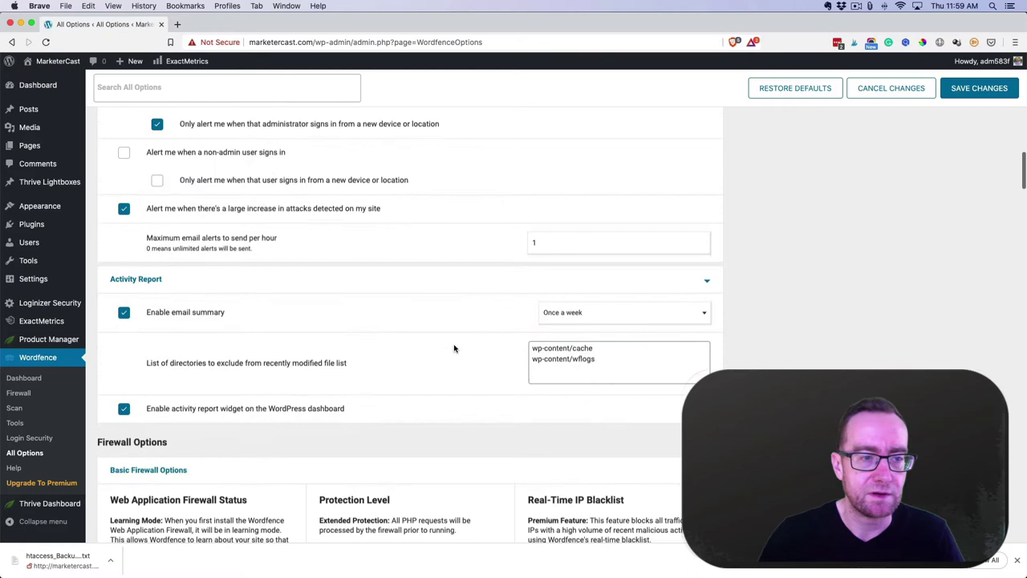
left_click(596, 318)
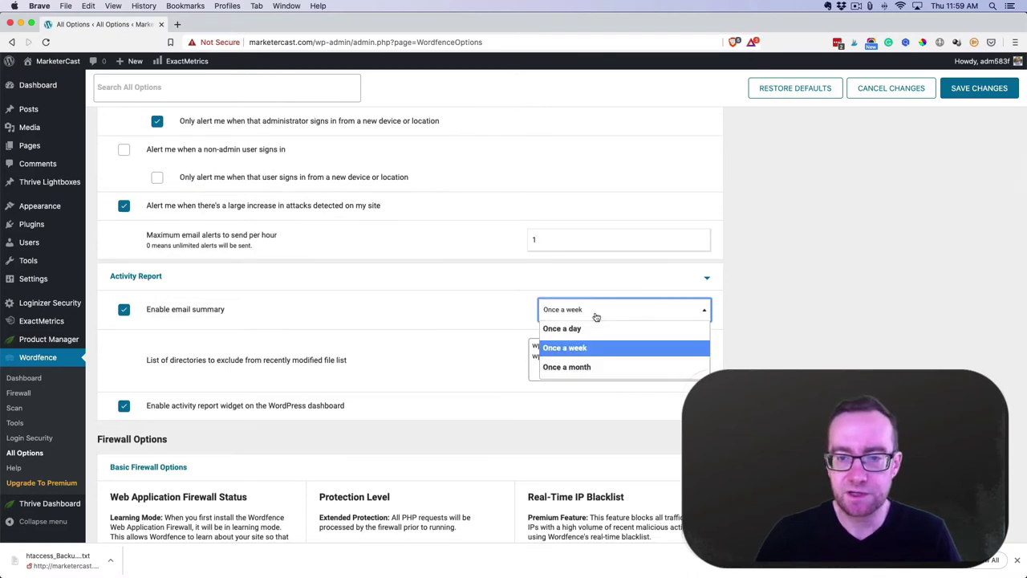
left_click(592, 366)
scroll(357, 329, "down", 3)
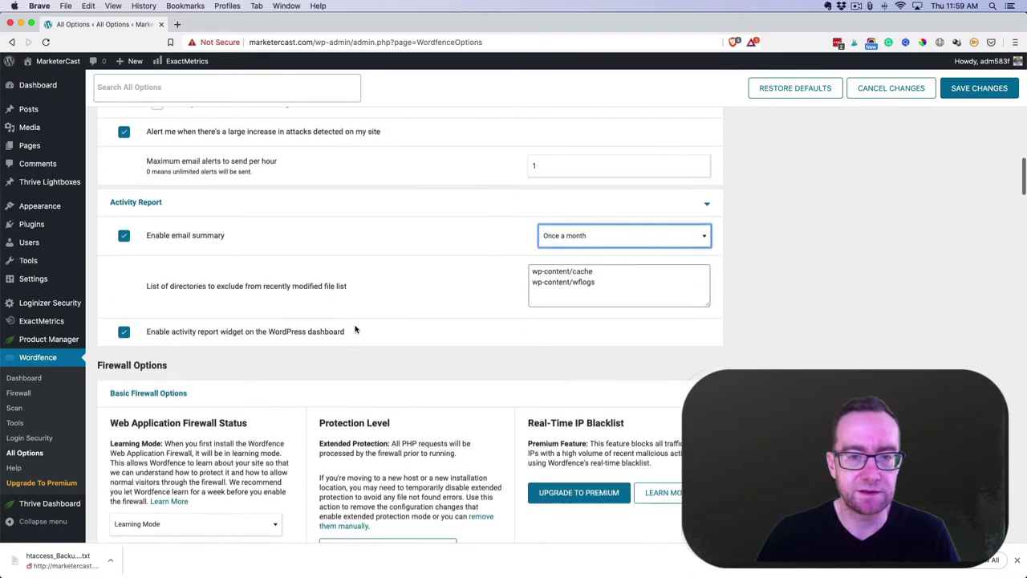
scroll(355, 329, "down", 7)
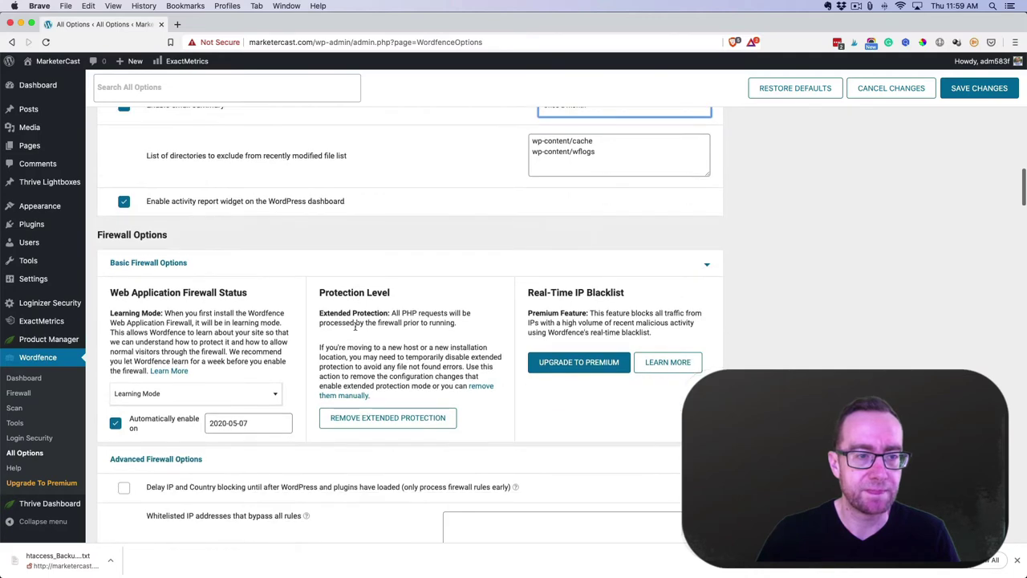
scroll(354, 327, "down", 4)
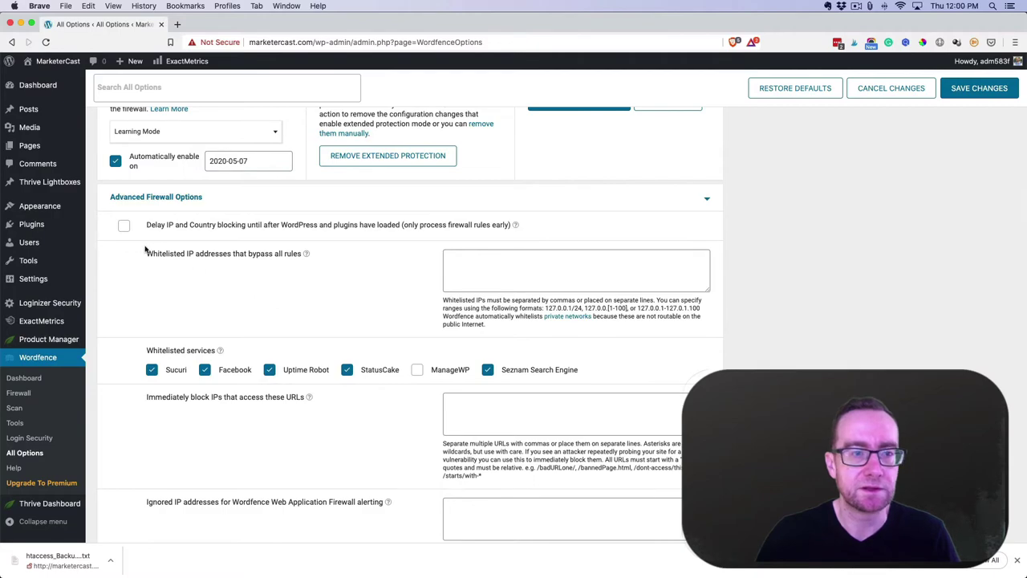
scroll(155, 270, "down", 4)
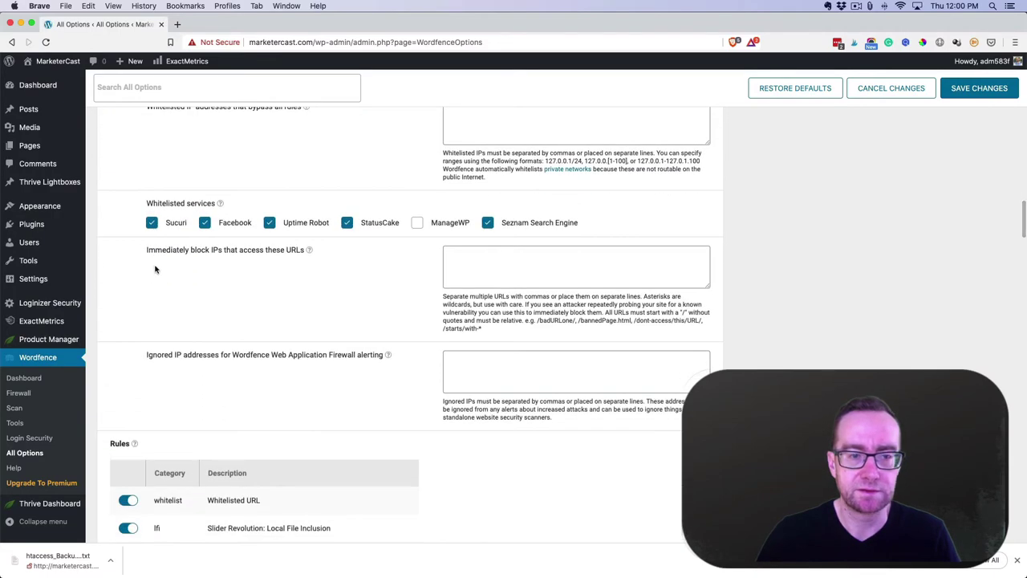
scroll(155, 270, "down", 10)
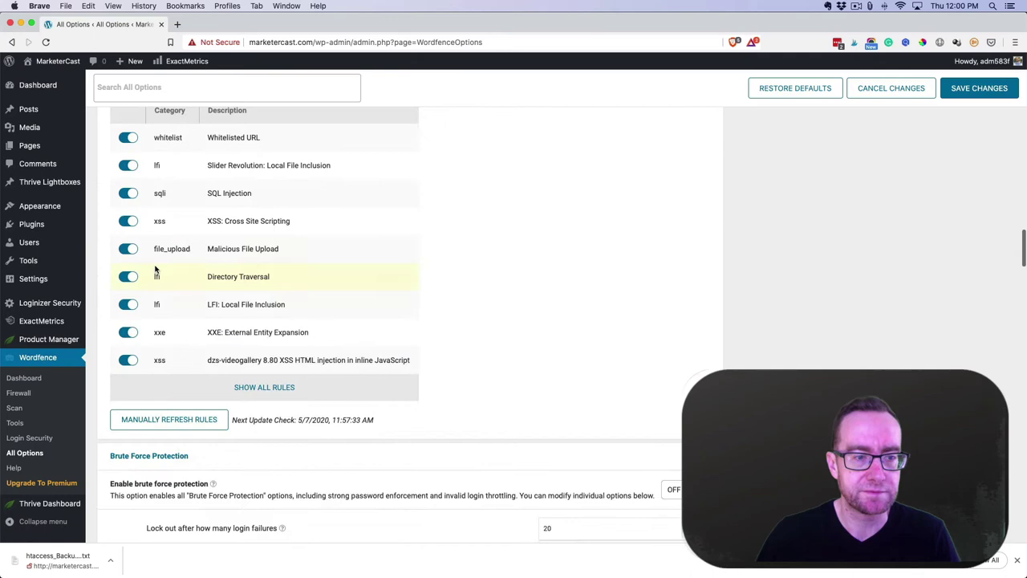
scroll(155, 269, "down", 8)
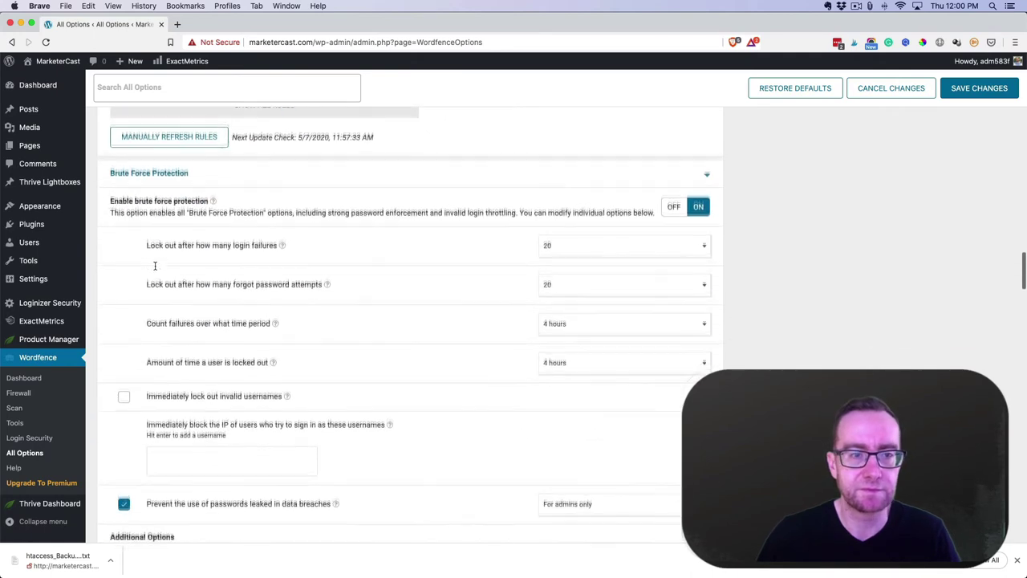
Lock users out after 5 login failures and after 5 forgot-password attempts
scroll(155, 266, "down", 1)
left_click(565, 232)
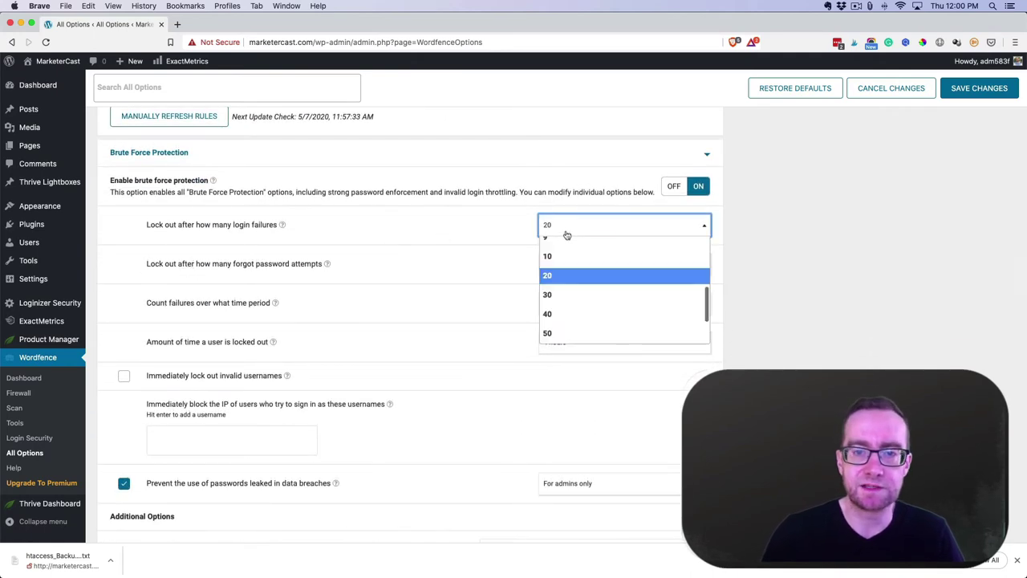
scroll(572, 285, "up", 3)
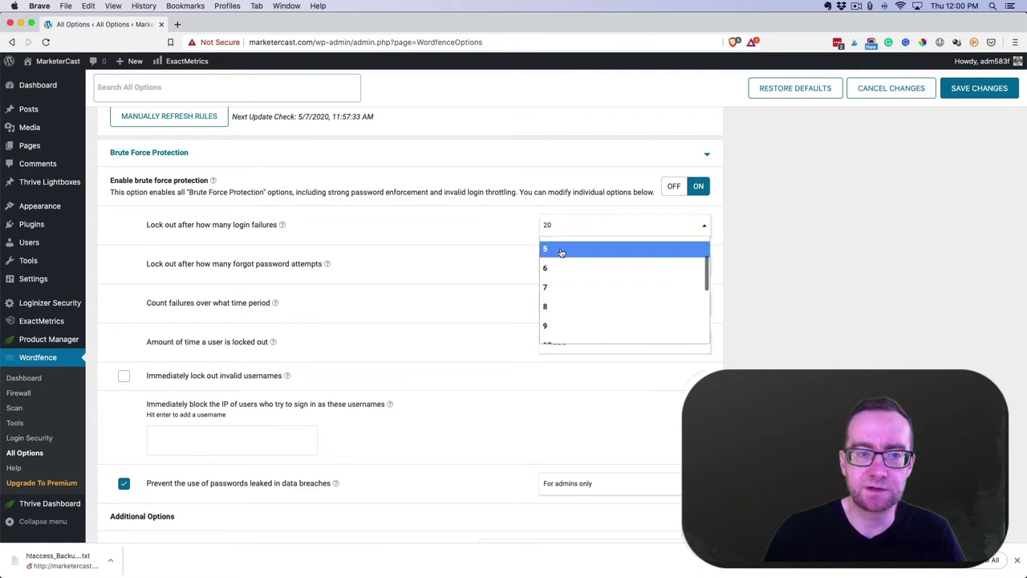
left_click(561, 249)
left_click(567, 268)
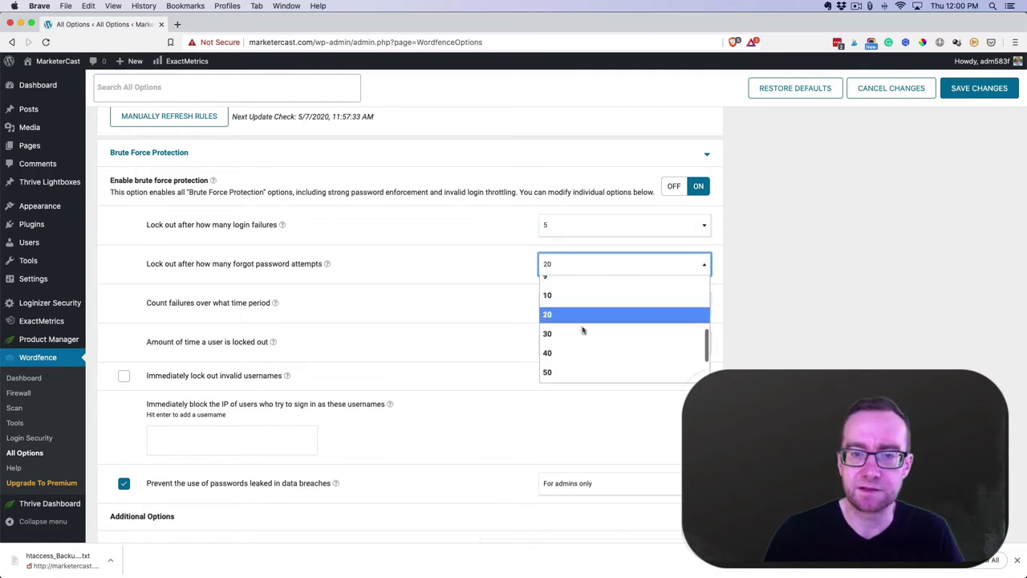
scroll(581, 337, "up", 4)
left_click(563, 297)
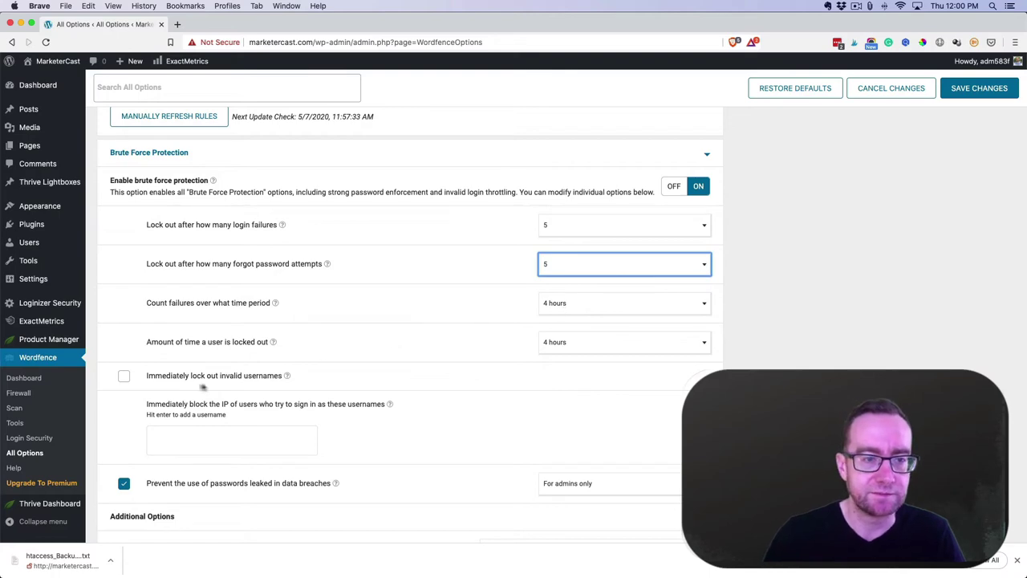
Enable immediate lockout for anyone trying an invalid username
left_click(124, 377)
scroll(329, 356, "down", 5)
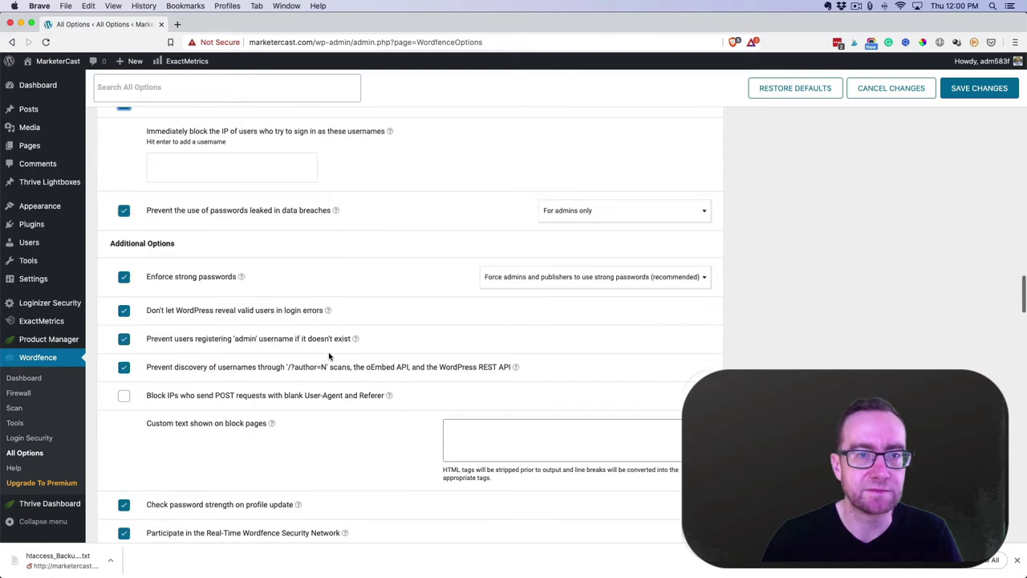
scroll(329, 356, "down", 2)
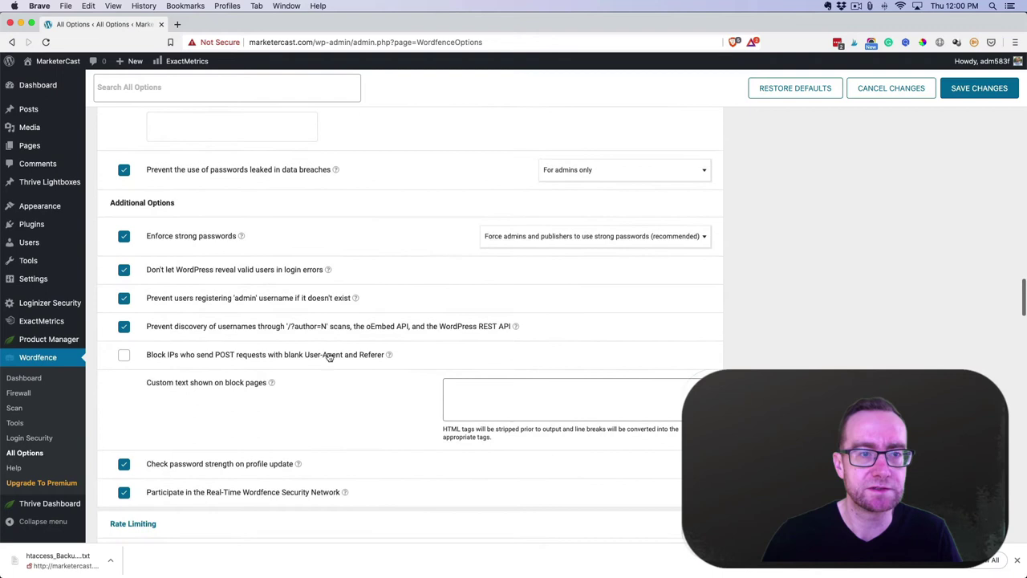
scroll(329, 356, "down", 2)
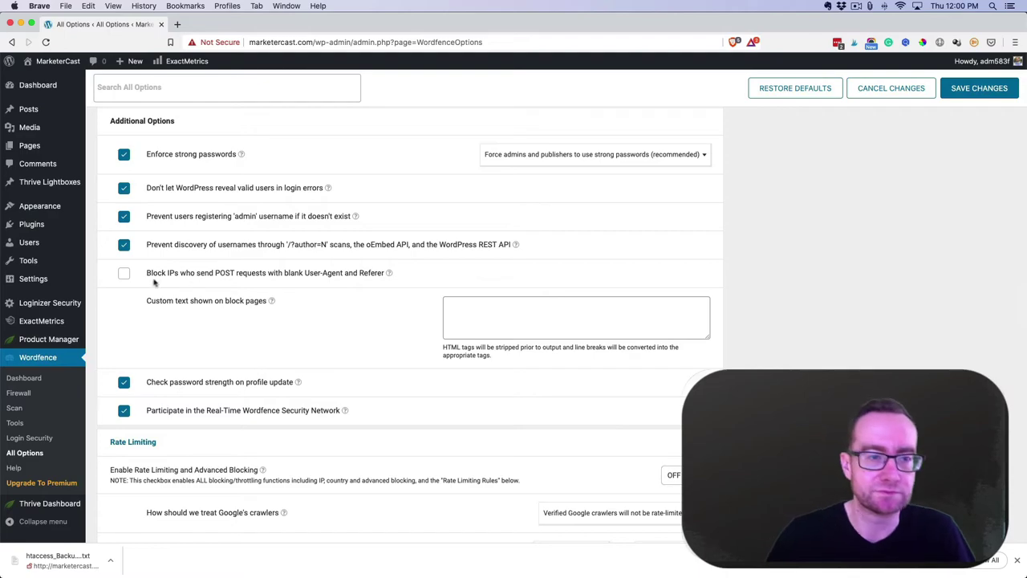
Include plugin files in the scan's comparison against repository versions
scroll(252, 291, "down", 10)
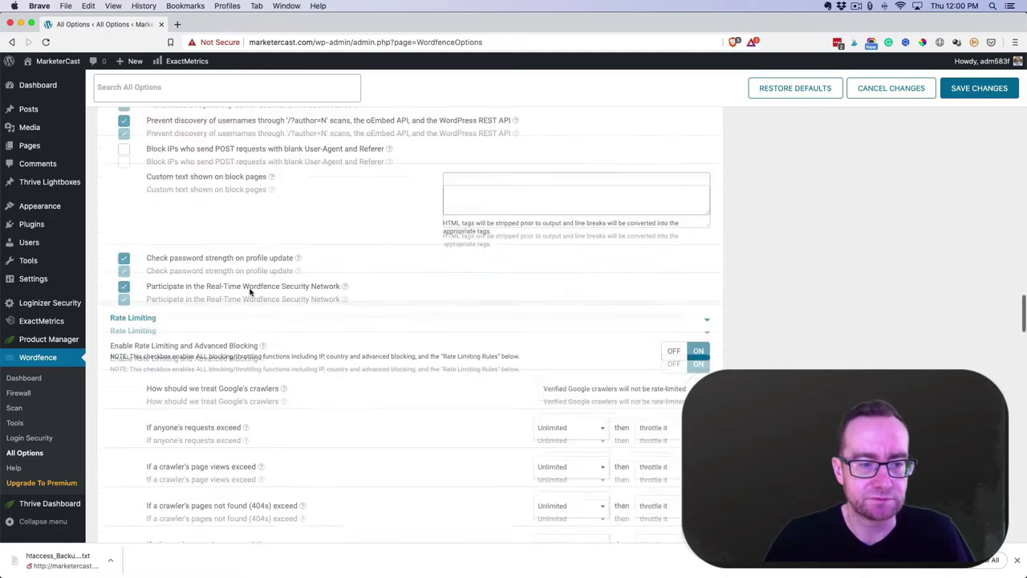
scroll(252, 289, "down", 5)
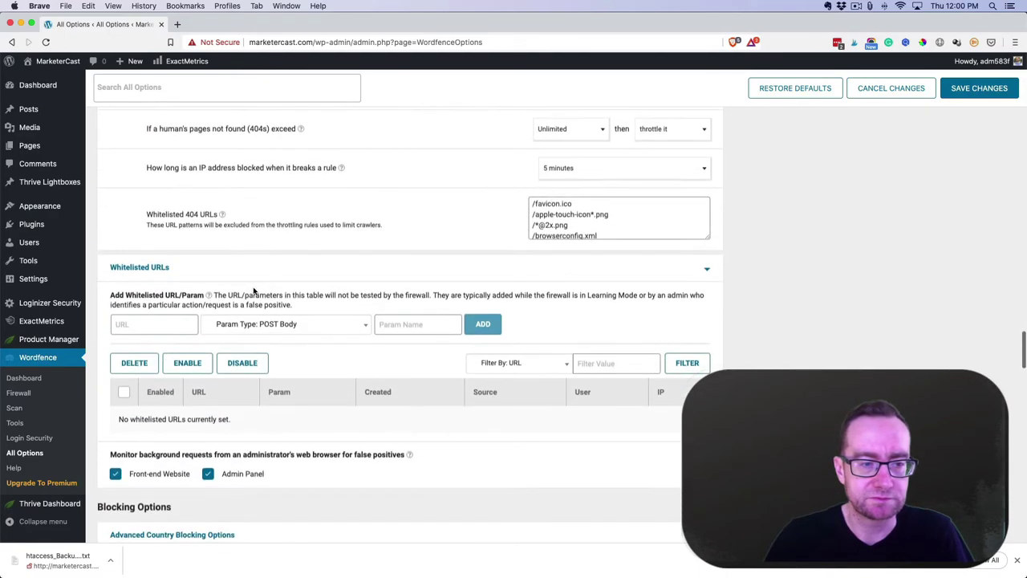
scroll(255, 290, "down", 5)
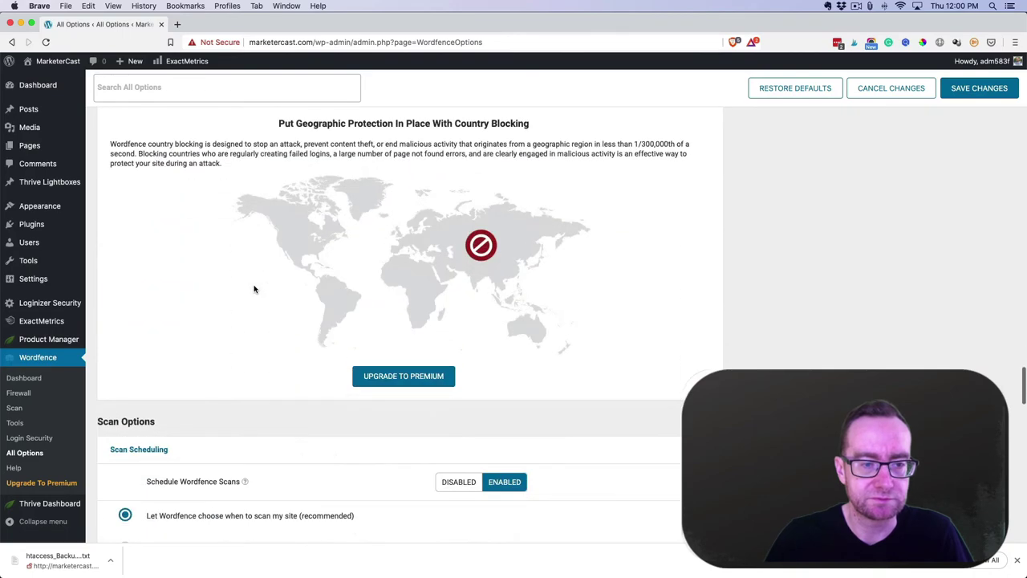
scroll(254, 289, "down", 4)
scroll(254, 286, "down", 4)
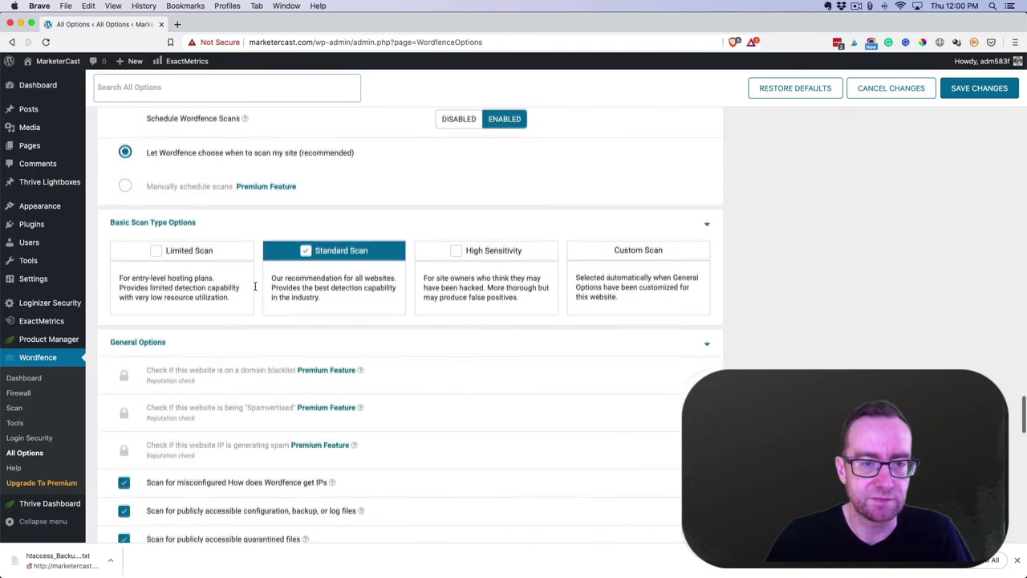
scroll(255, 286, "down", 5)
scroll(256, 289, "down", 2)
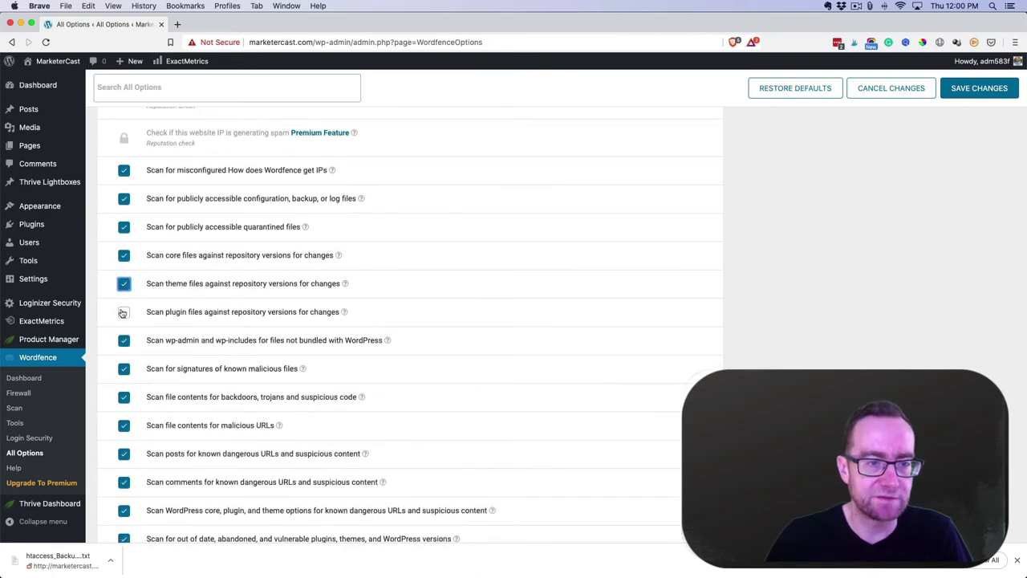
left_click(123, 312)
Turn on low resource scanning in the Scan Options
scroll(198, 373, "down", 5)
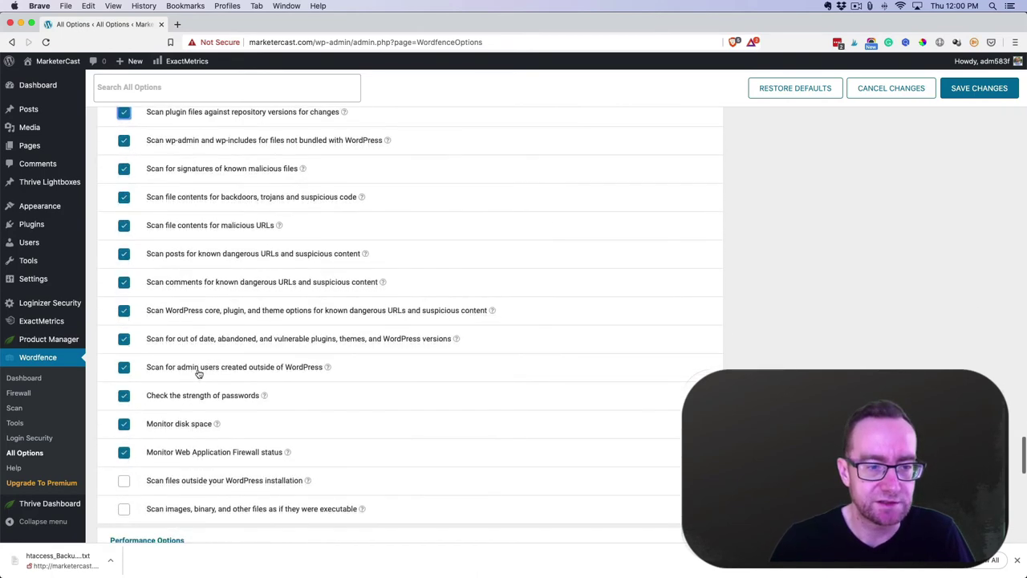
scroll(198, 373, "down", 3)
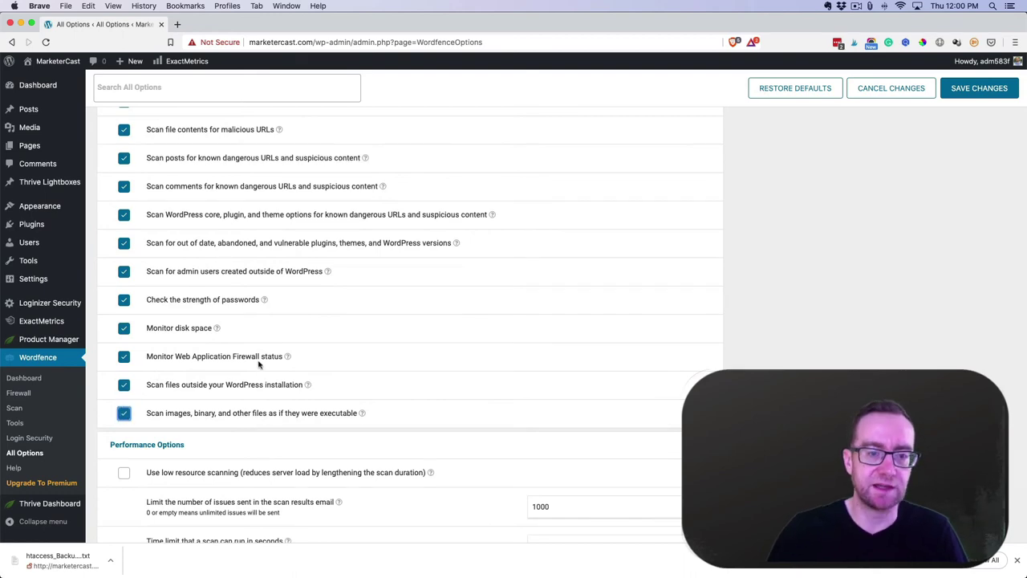
scroll(259, 364, "down", 4)
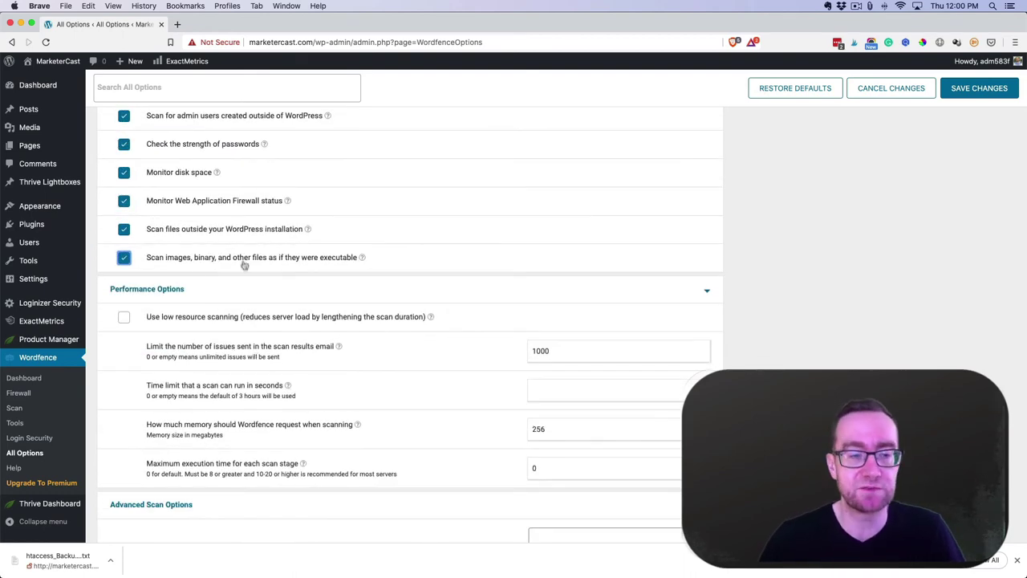
scroll(244, 264, "down", 2)
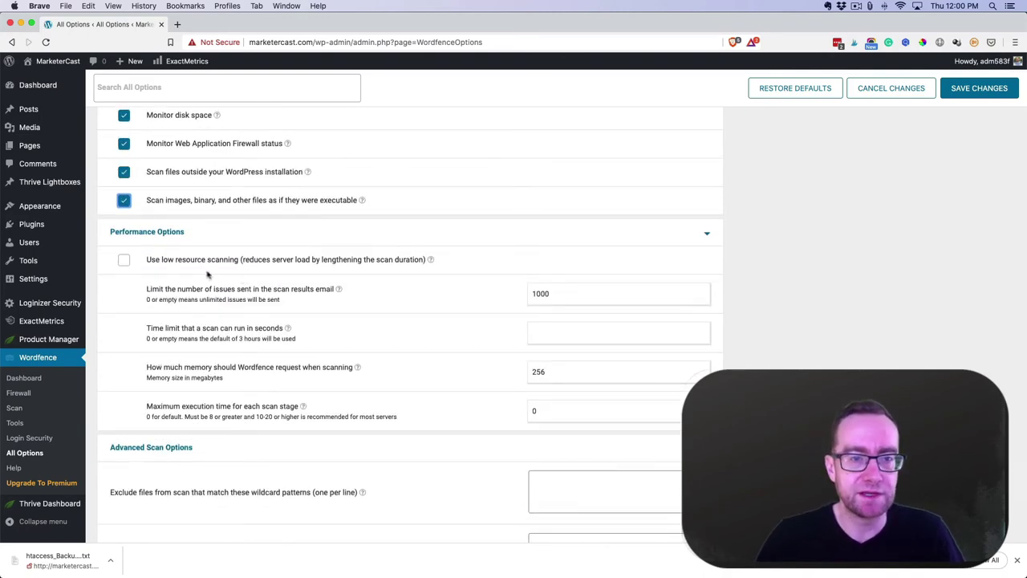
left_click(151, 262)
scroll(205, 289, "down", 9)
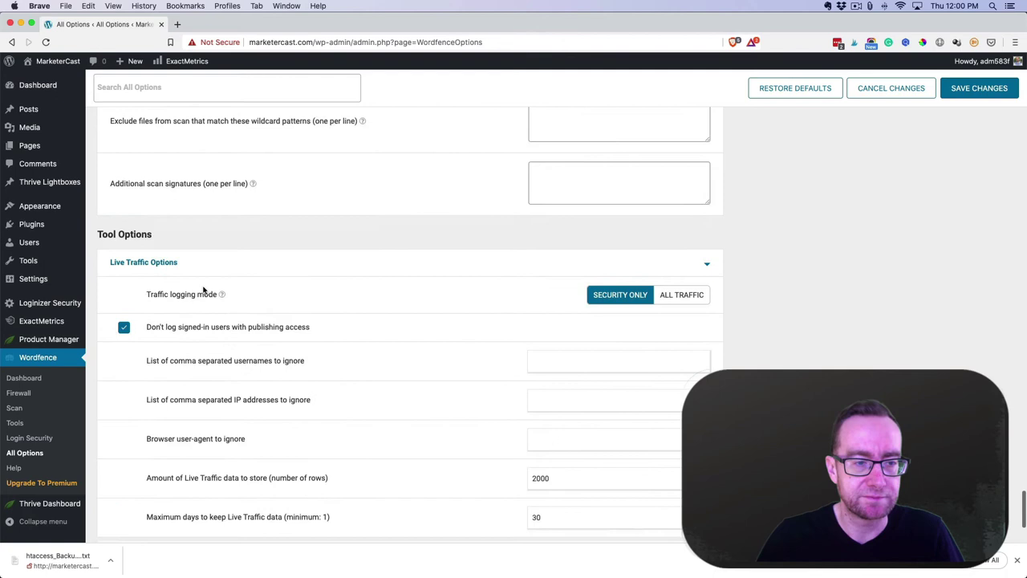
scroll(206, 289, "down", 5)
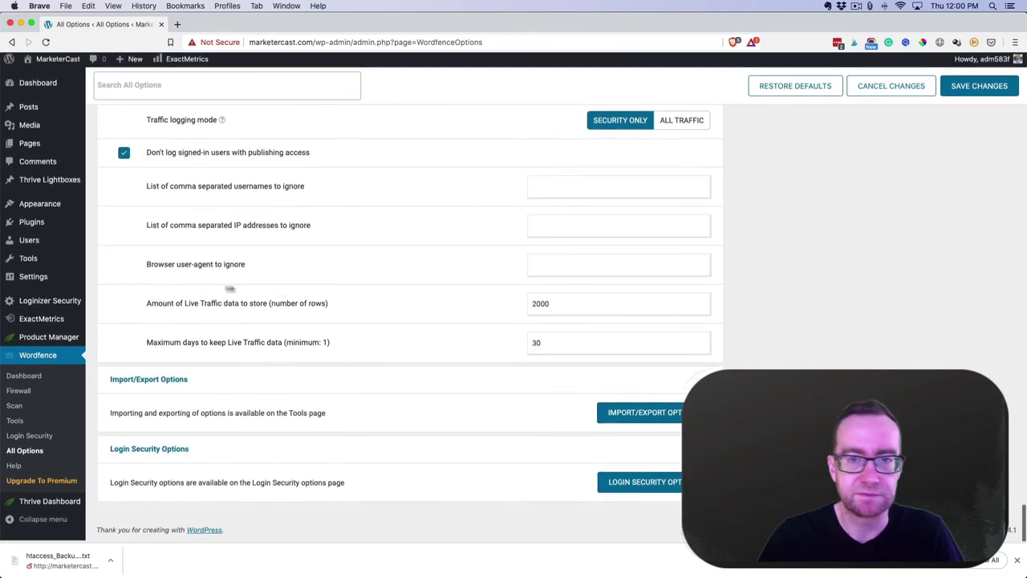
Save the Wordfence All Options changes, then go back to the WordPress Dashboard home page
left_click(961, 90)
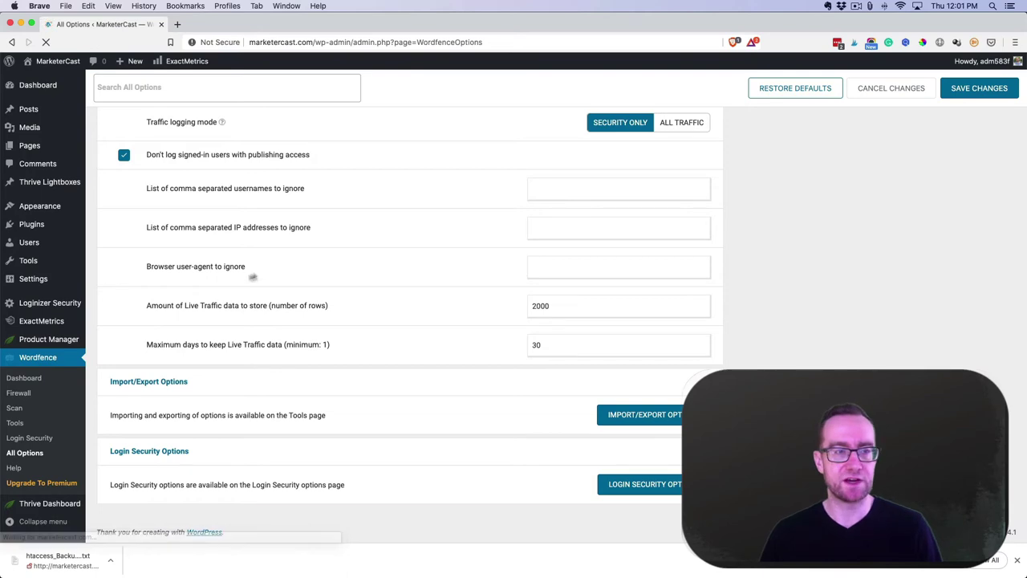
scroll(201, 241, "up", 3)
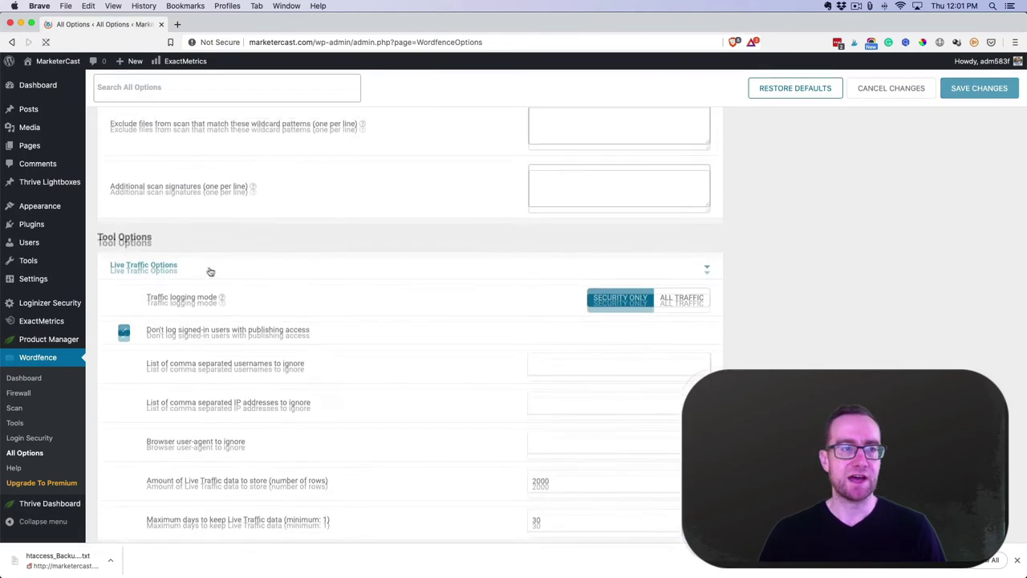
left_click(56, 89)
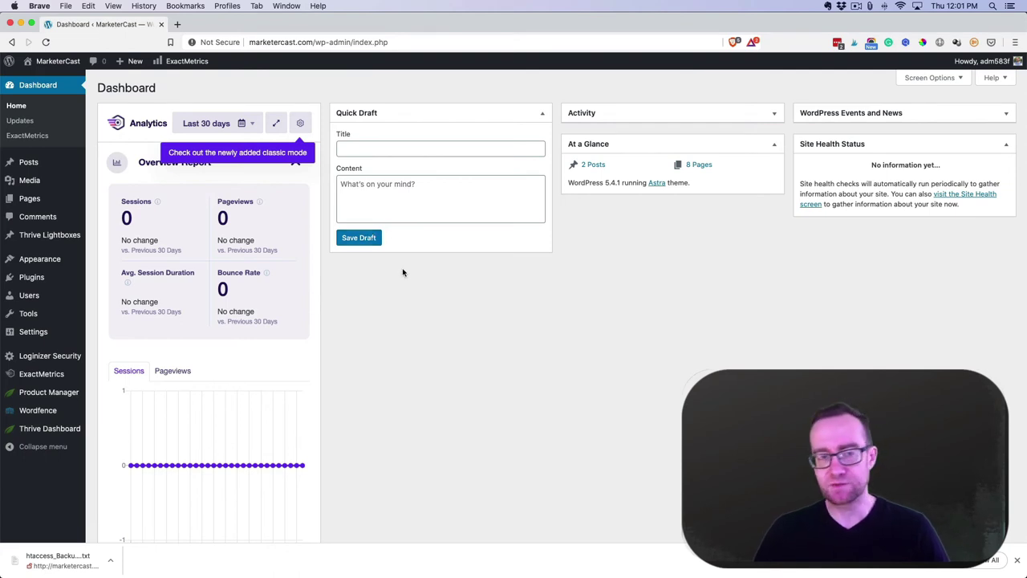
Show the All Users page listing the single Administrator account with 2FA inactive
mouse_move(56, 282)
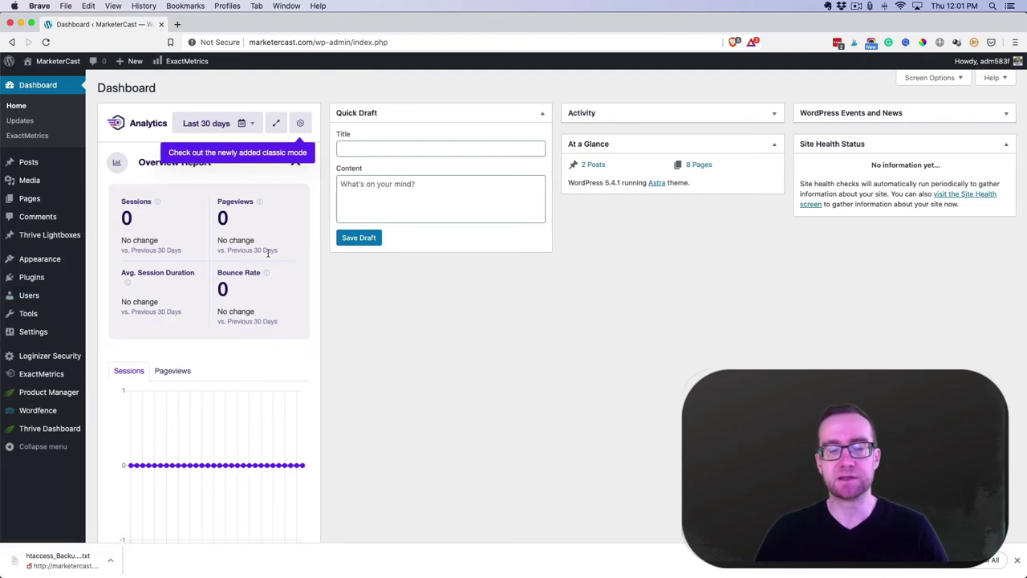
left_click(119, 299)
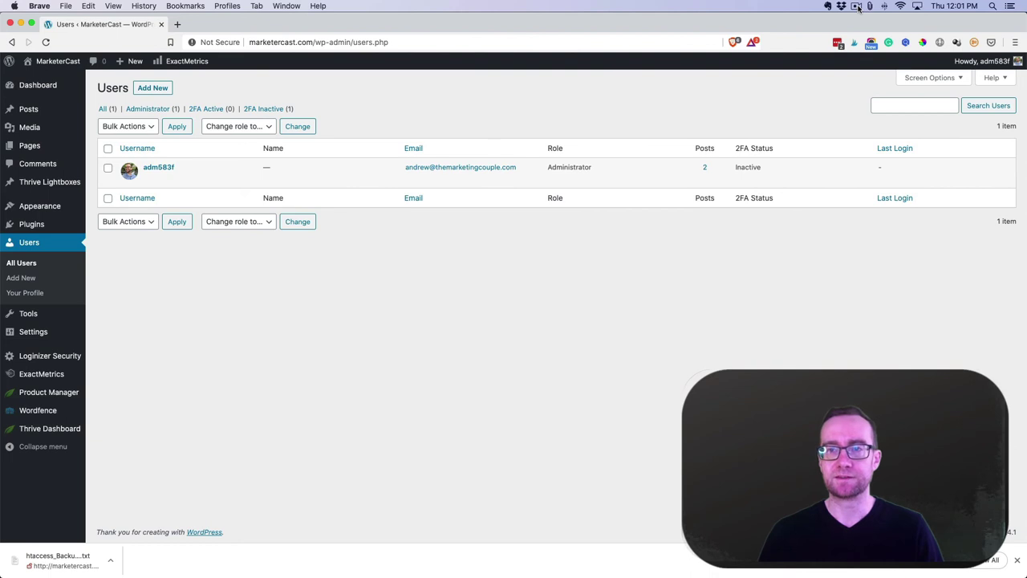
Search Google for 'lastpass' in a new tab and bookmark the results page
left_click(178, 24)
type("l")
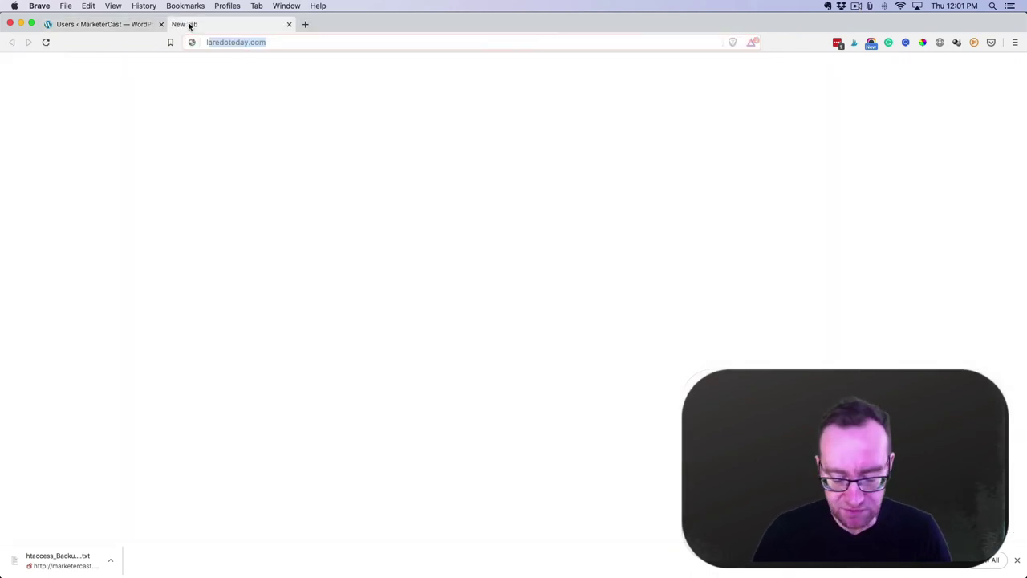
type("astpass")
key("Return")
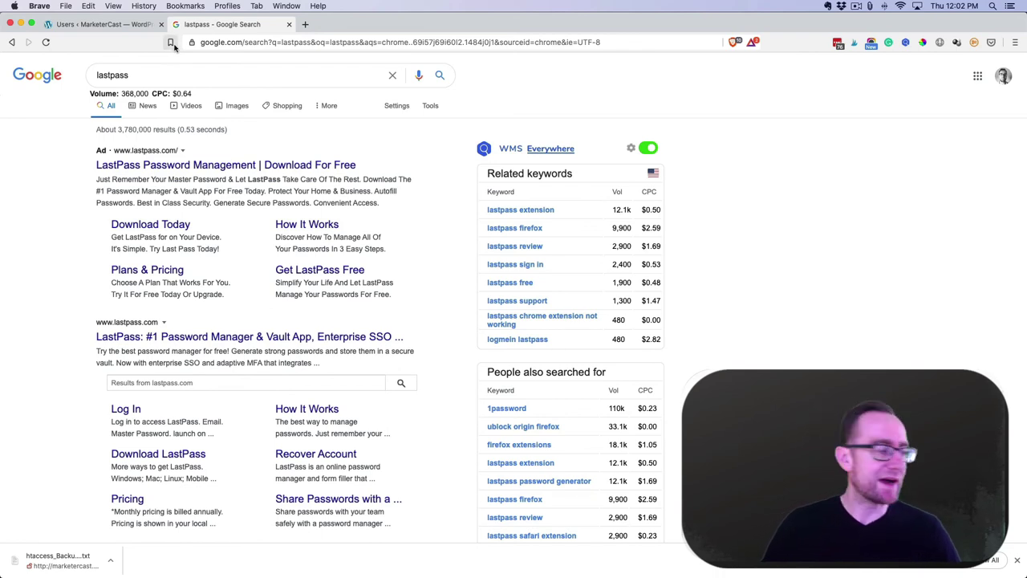
left_click(171, 43)
left_click(581, 71)
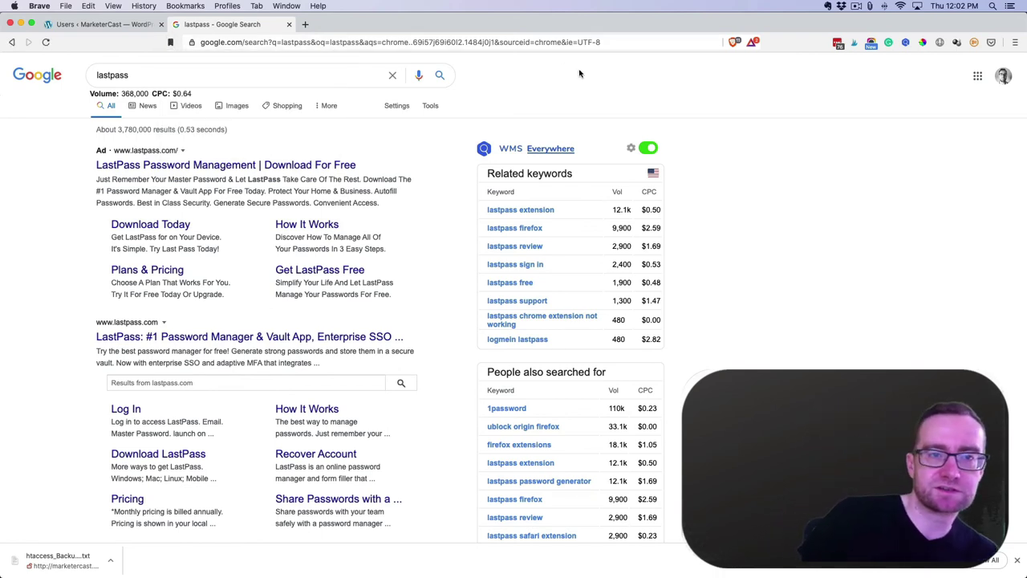